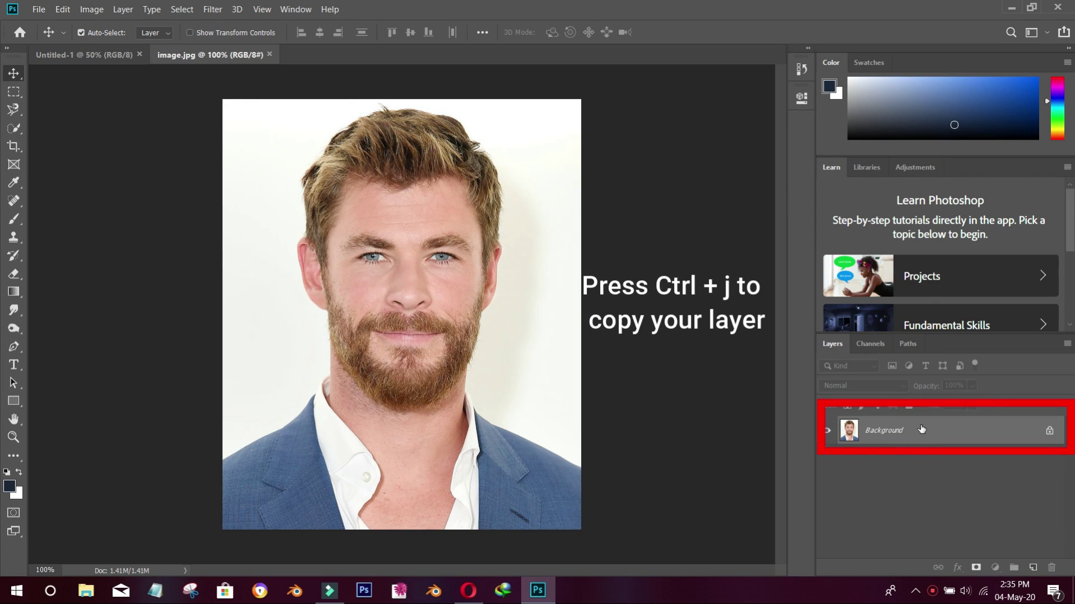
Duplicate the Background portrait layer as Layer 1 with Ctrl+J.
{"action": "key", "text": "ctrl+j"}
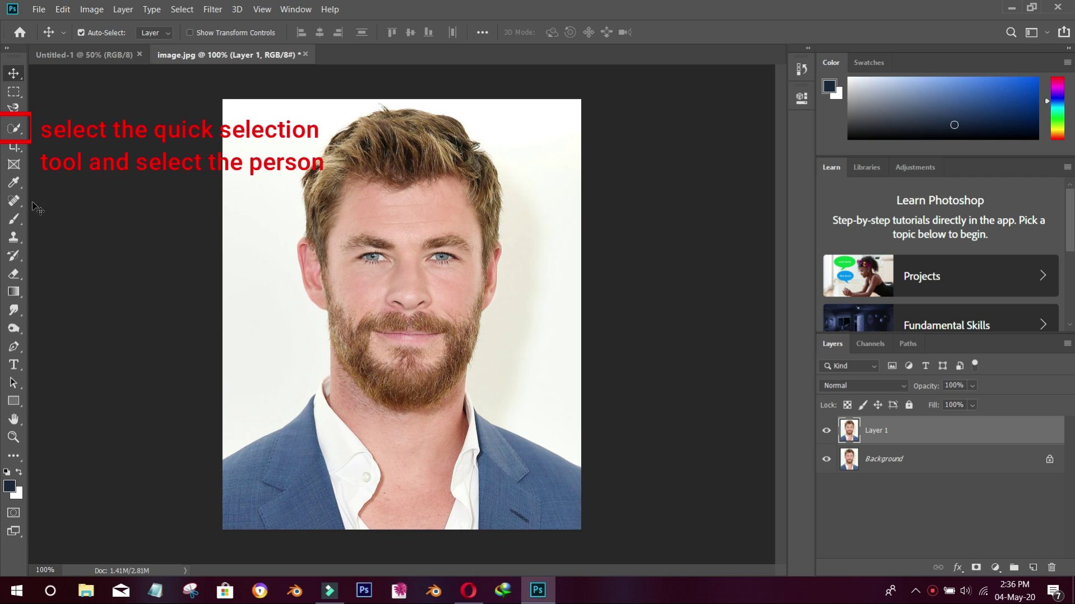
Quick-select the man's clothes, face and neck, subtract the white background, and mask Layer 1 to him.
{"action": "left_click", "coordinate": [13, 133]}
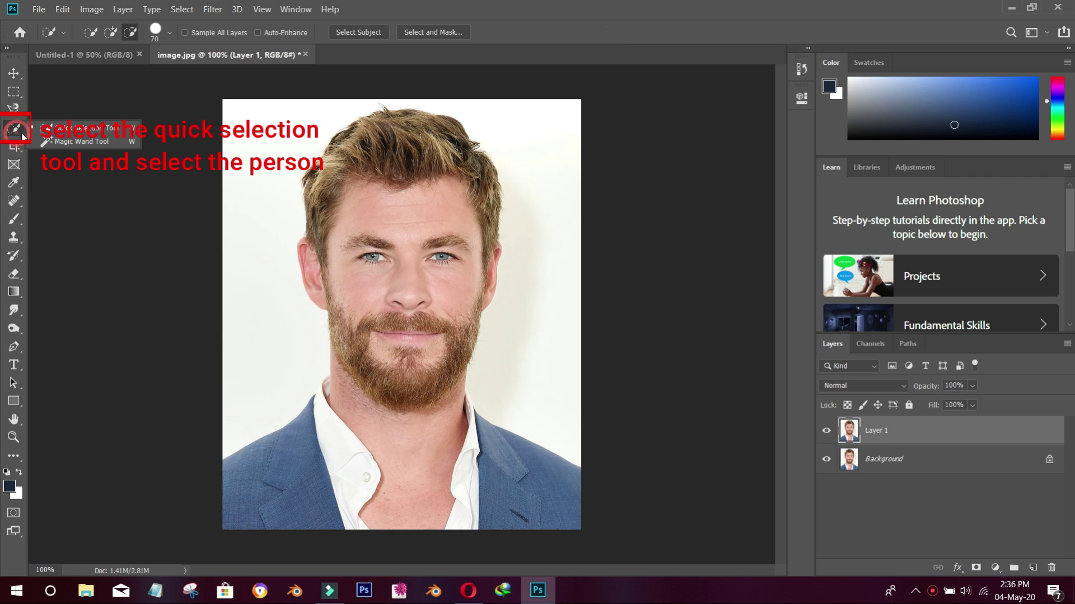
{"action": "left_click", "coordinate": [65, 132]}
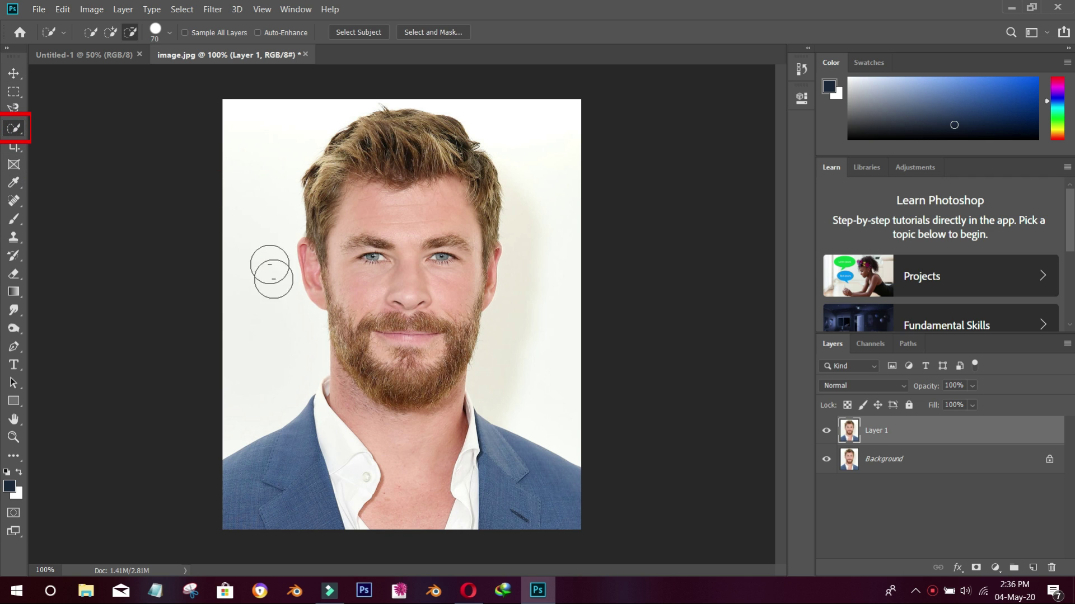
{"action": "left_click_drag", "start_coordinate": [260, 486], "coordinate": [514, 502]}
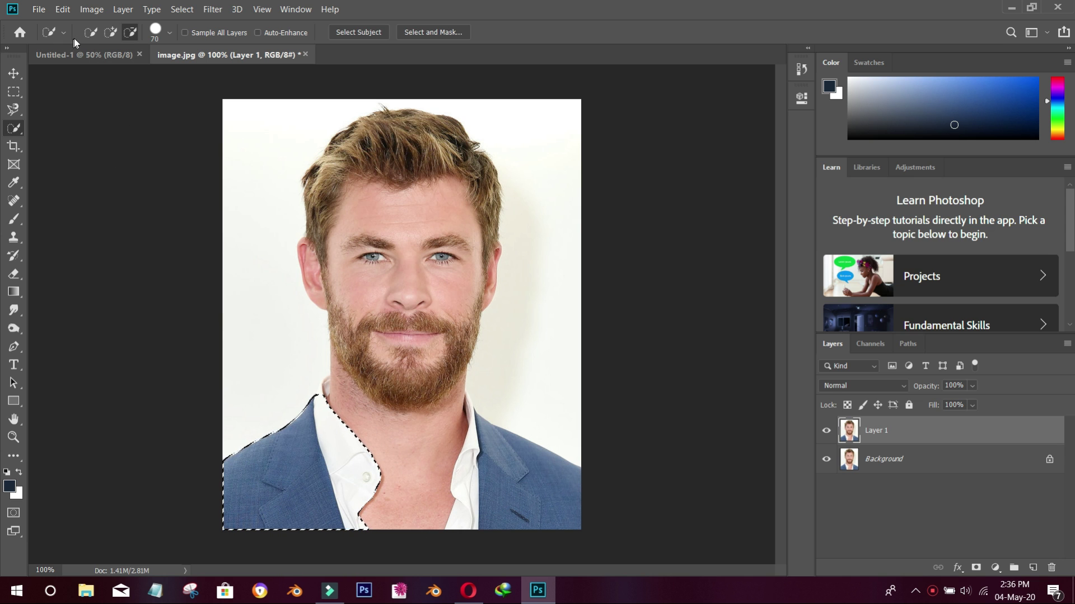
{"action": "left_click", "coordinate": [93, 33]}
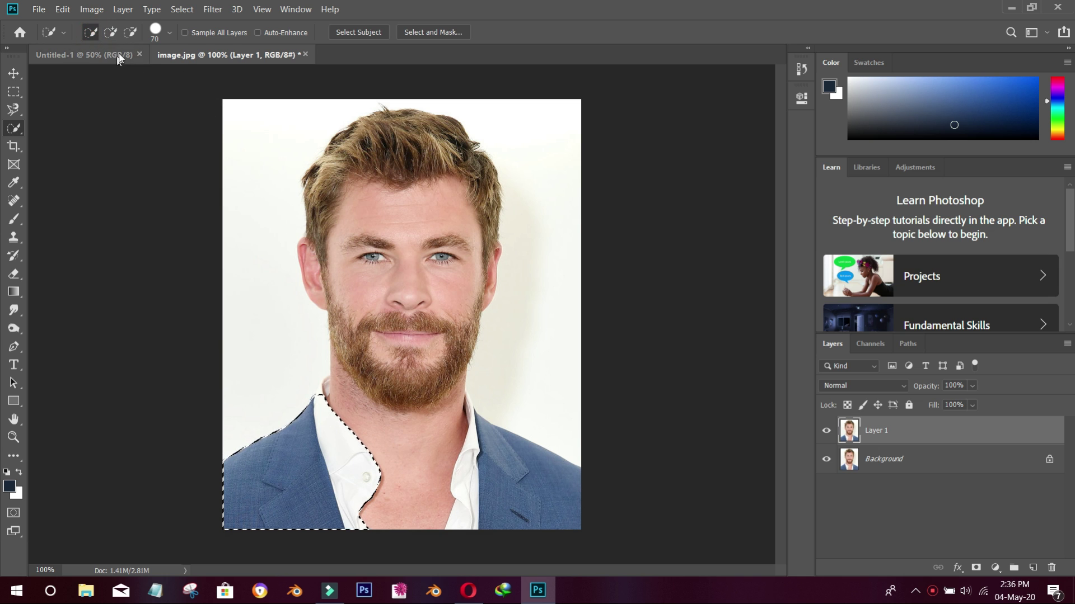
{"action": "left_click", "coordinate": [111, 31]}
{"action": "mouse_move", "coordinate": [356, 311]}
{"action": "left_mouse_down"}
{"action": "mouse_move", "coordinate": [442, 483]}
{"action": "mouse_move", "coordinate": [432, 515]}
{"action": "mouse_move", "coordinate": [525, 497]}
{"action": "mouse_move", "coordinate": [492, 464]}
{"action": "mouse_move", "coordinate": [403, 314]}
{"action": "mouse_move", "coordinate": [347, 252]}
{"action": "mouse_move", "coordinate": [313, 270]}
{"action": "mouse_move", "coordinate": [336, 166]}
{"action": "mouse_move", "coordinate": [464, 194]}
{"action": "mouse_move", "coordinate": [492, 157]}
{"action": "mouse_move", "coordinate": [491, 431]}
{"action": "mouse_move", "coordinate": [289, 373]}
{"action": "left_mouse_up"}
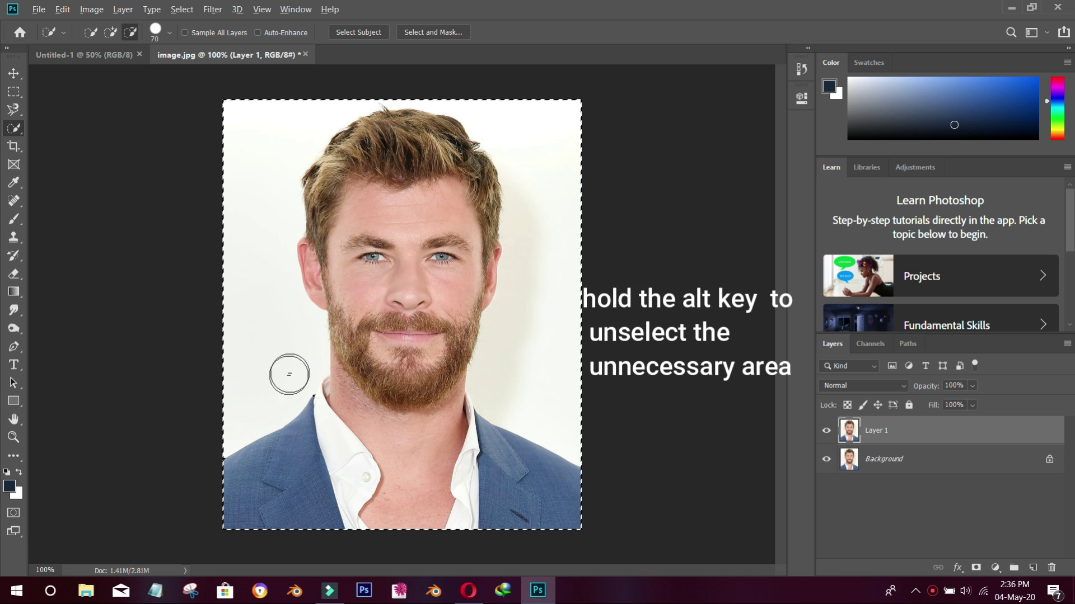
{"action": "left_click", "coordinate": [236, 408], "text": "alt"}
{"action": "mouse_move", "coordinate": [236, 408]}
{"action": "left_mouse_down"}
{"action": "mouse_move", "coordinate": [232, 427]}
{"action": "mouse_move", "coordinate": [295, 372]}
{"action": "mouse_move", "coordinate": [263, 235]}
{"action": "mouse_move", "coordinate": [309, 144]}
{"action": "mouse_move", "coordinate": [367, 84]}
{"action": "mouse_move", "coordinate": [477, 94]}
{"action": "mouse_move", "coordinate": [482, 109]}
{"action": "mouse_move", "coordinate": [449, 89]}
{"action": "mouse_move", "coordinate": [445, 96]}
{"action": "mouse_move", "coordinate": [479, 108]}
{"action": "mouse_move", "coordinate": [518, 162]}
{"action": "mouse_move", "coordinate": [518, 259]}
{"action": "mouse_move", "coordinate": [487, 376]}
{"action": "mouse_move", "coordinate": [521, 415]}
{"action": "mouse_move", "coordinate": [518, 362]}
{"action": "mouse_move", "coordinate": [517, 415]}
{"action": "left_mouse_up"}
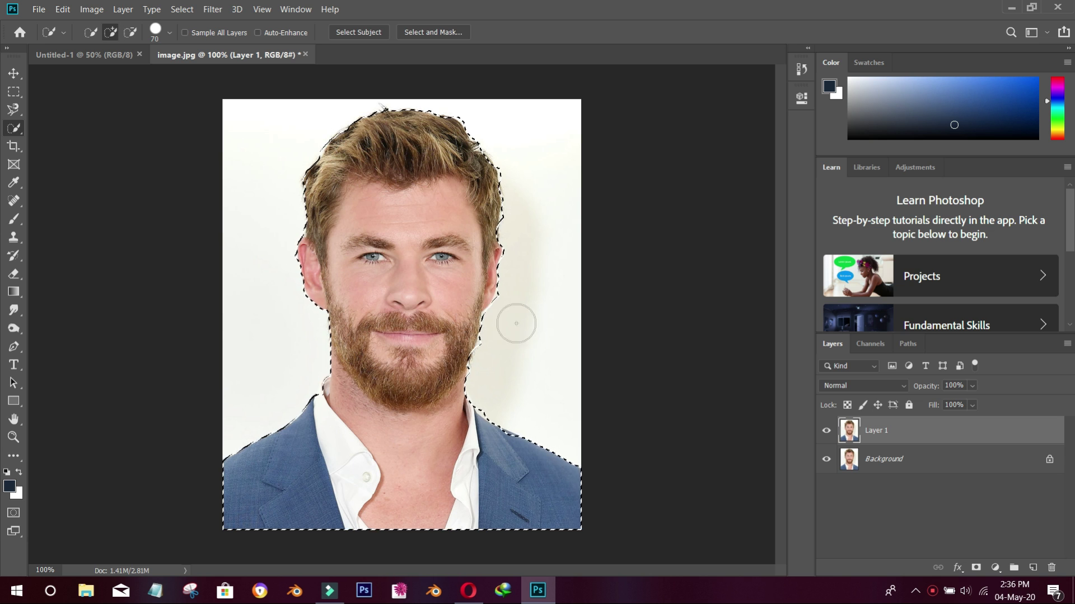
{"action": "left_click", "coordinate": [973, 575]}
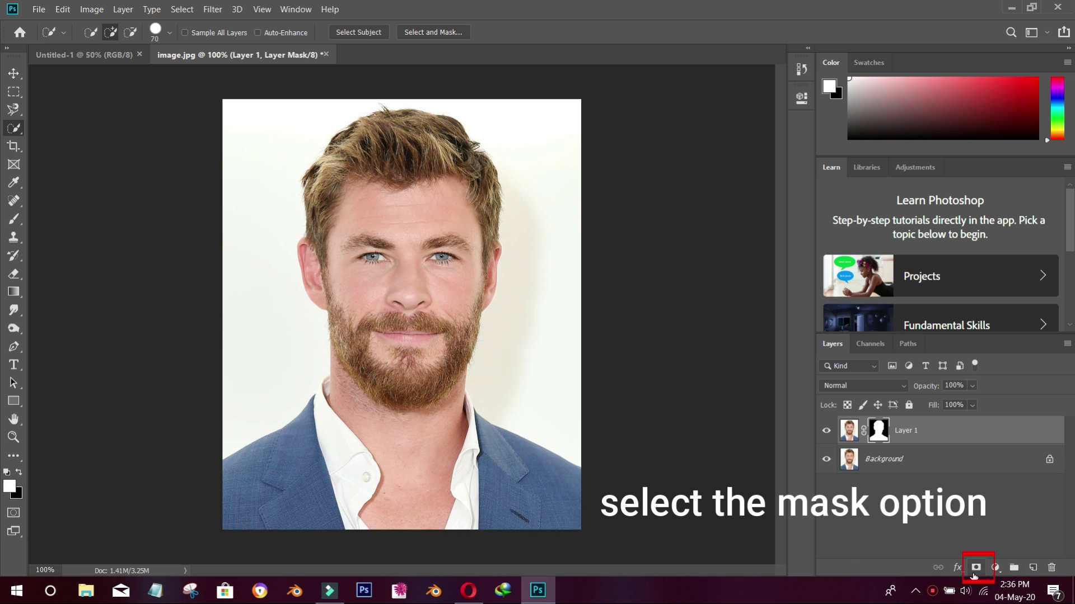
{"action": "right_click", "coordinate": [881, 431]}
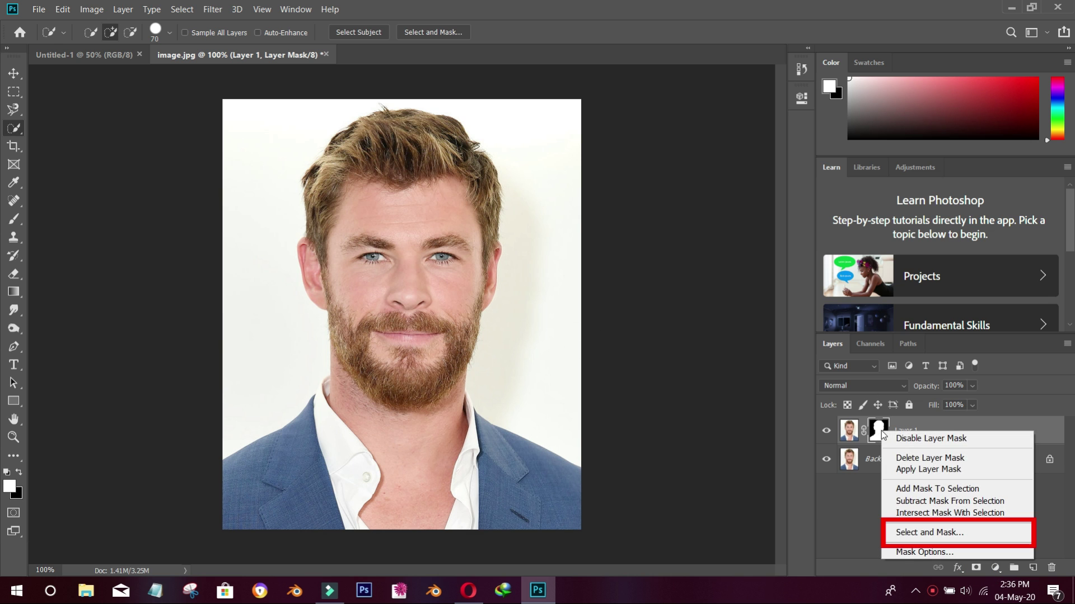
Refine the mask edges in Select and Mask: Radius 1 px, Smooth 37, Contrast 37%.
{"action": "left_click", "coordinate": [931, 533]}
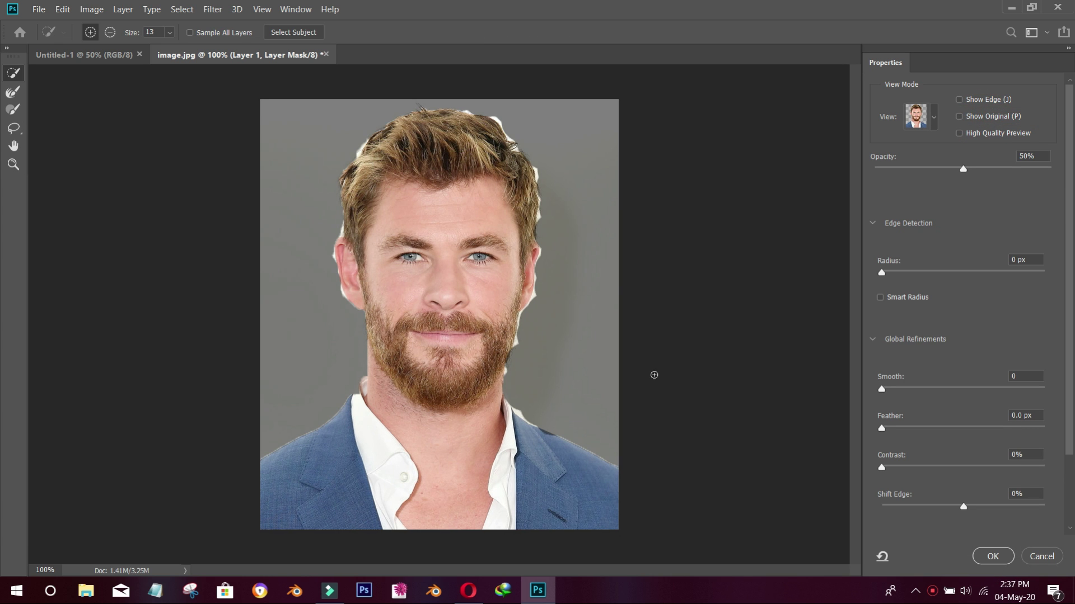
{"action": "left_click", "coordinate": [933, 120]}
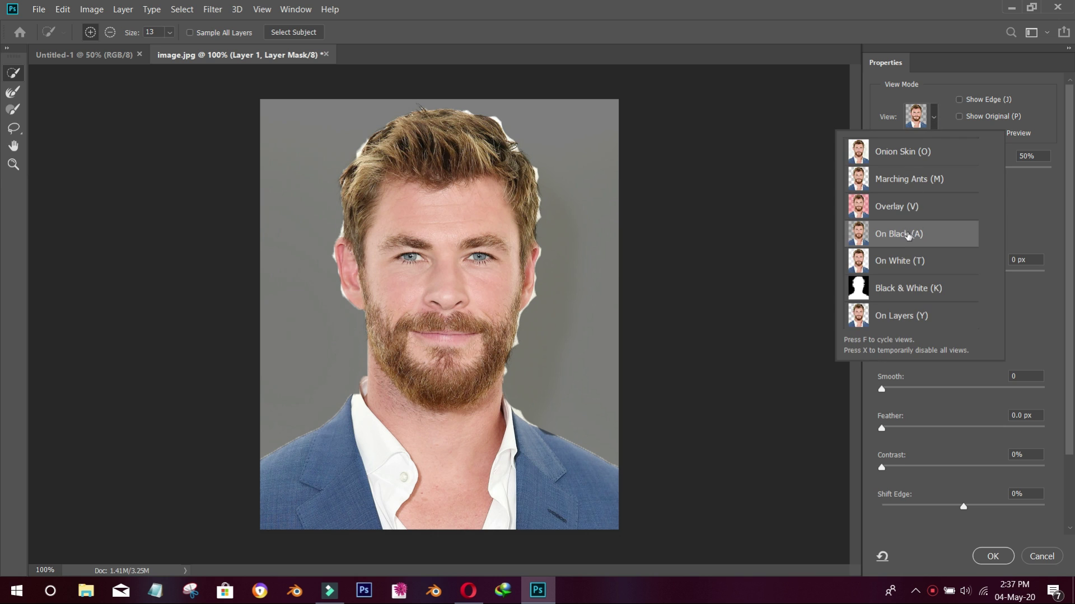
{"action": "left_click", "coordinate": [1052, 307]}
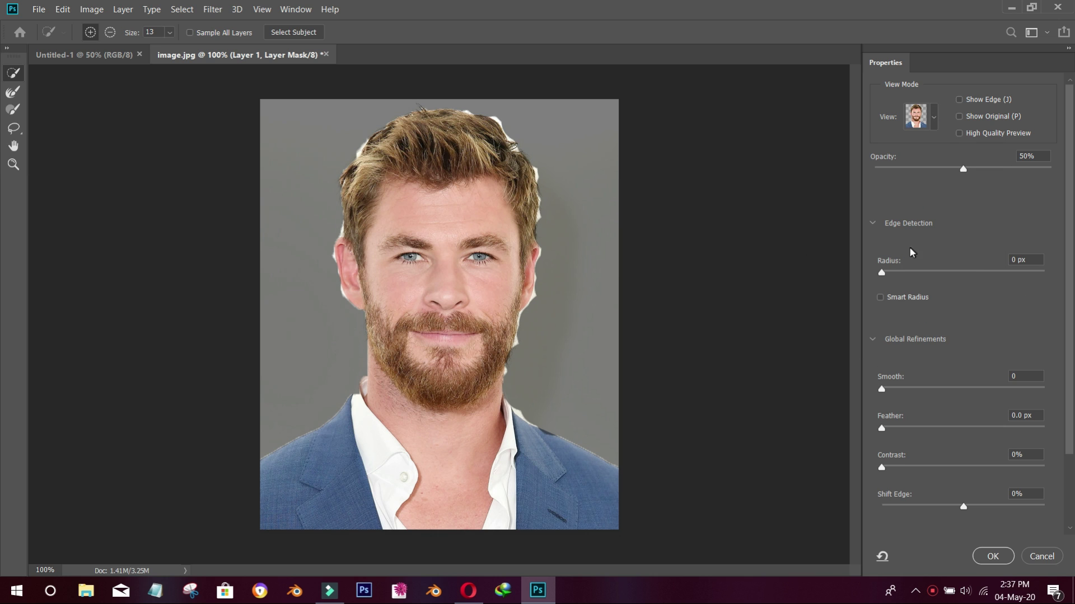
{"action": "left_click_drag", "start_coordinate": [901, 273], "coordinate": [894, 275]}
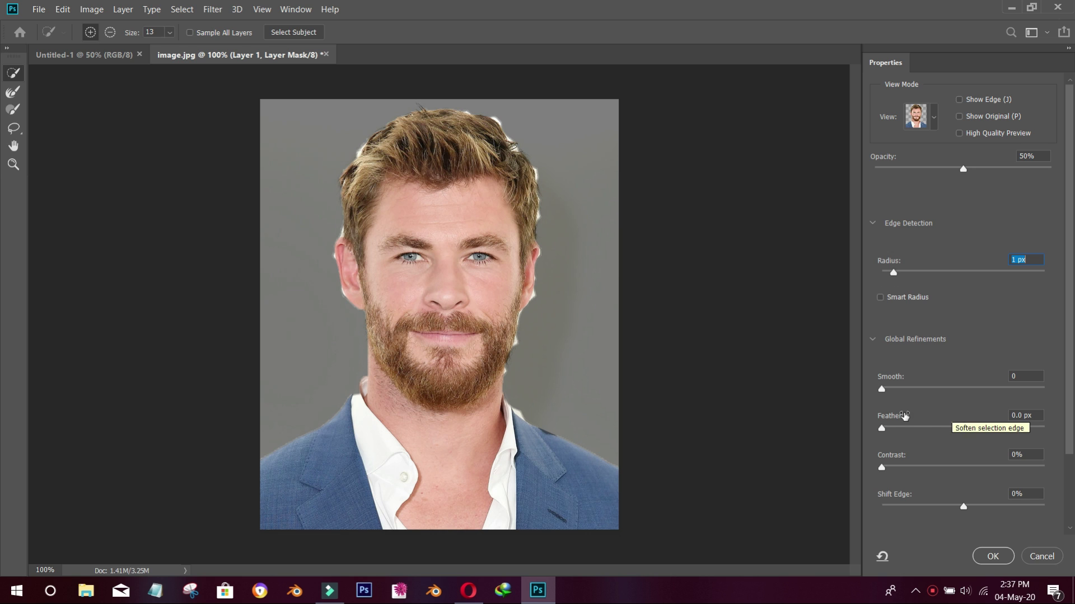
{"action": "left_click", "coordinate": [904, 390]}
{"action": "type", "text": "37"}
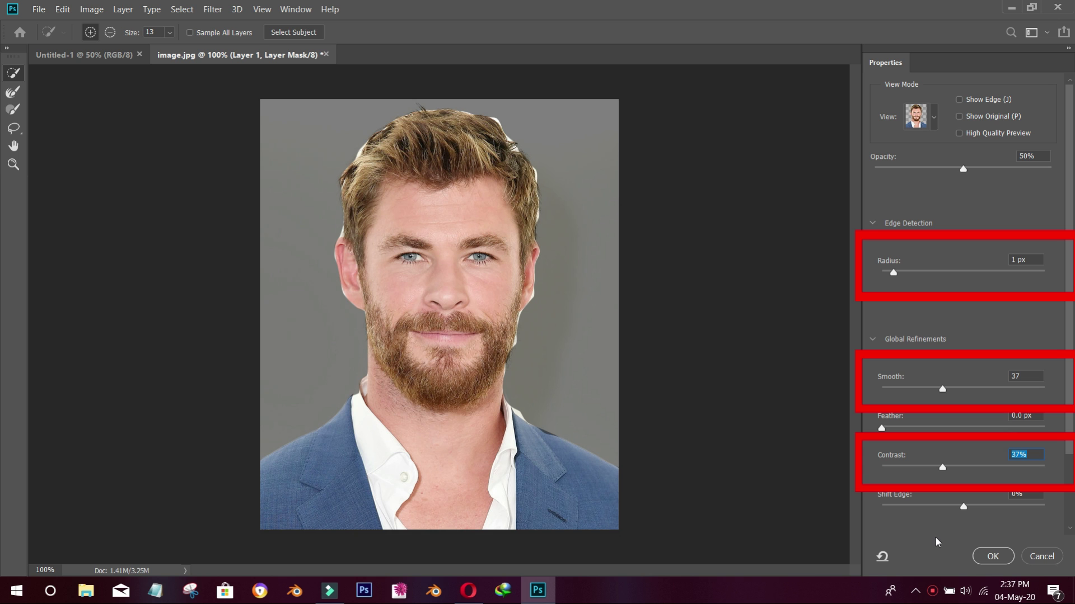
{"action": "left_click", "coordinate": [991, 558]}
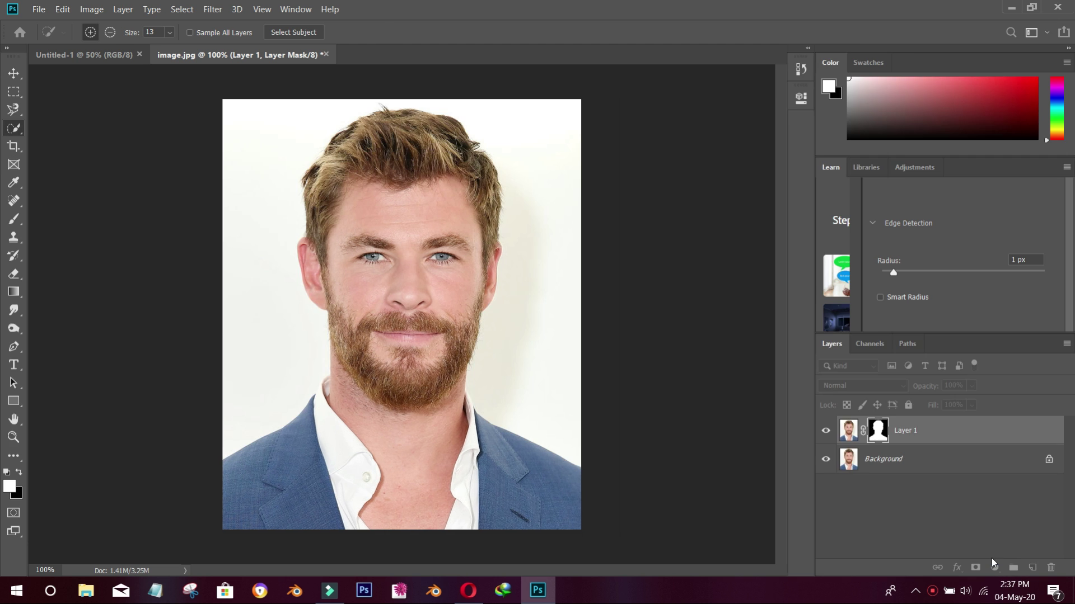
Add a light grey (c5c9d1) Solid Color fill layer just above the Background.
{"action": "left_click", "coordinate": [946, 459]}
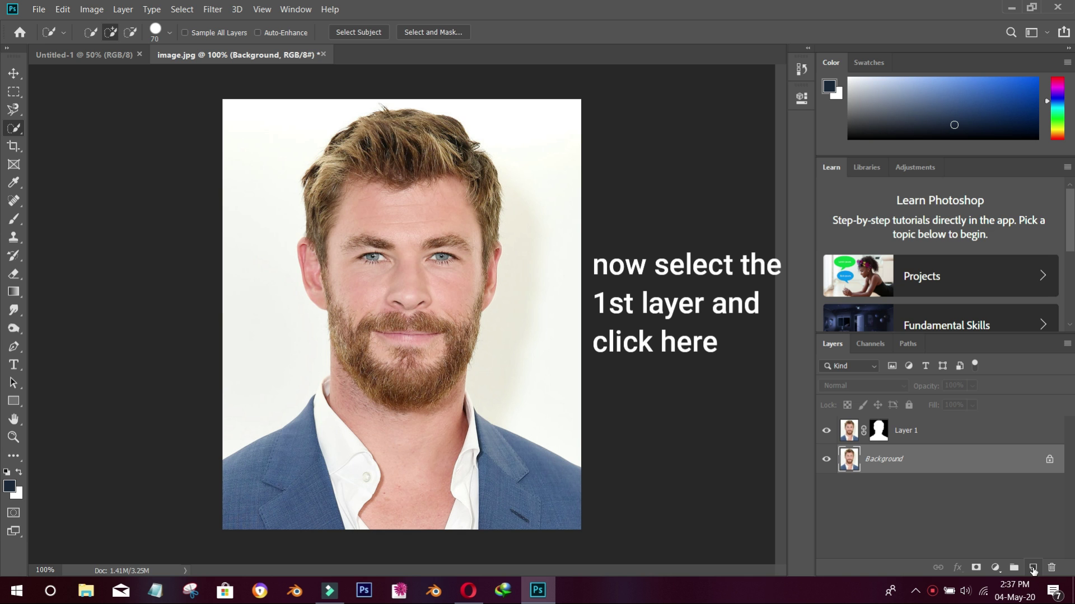
{"action": "left_click", "coordinate": [995, 568]}
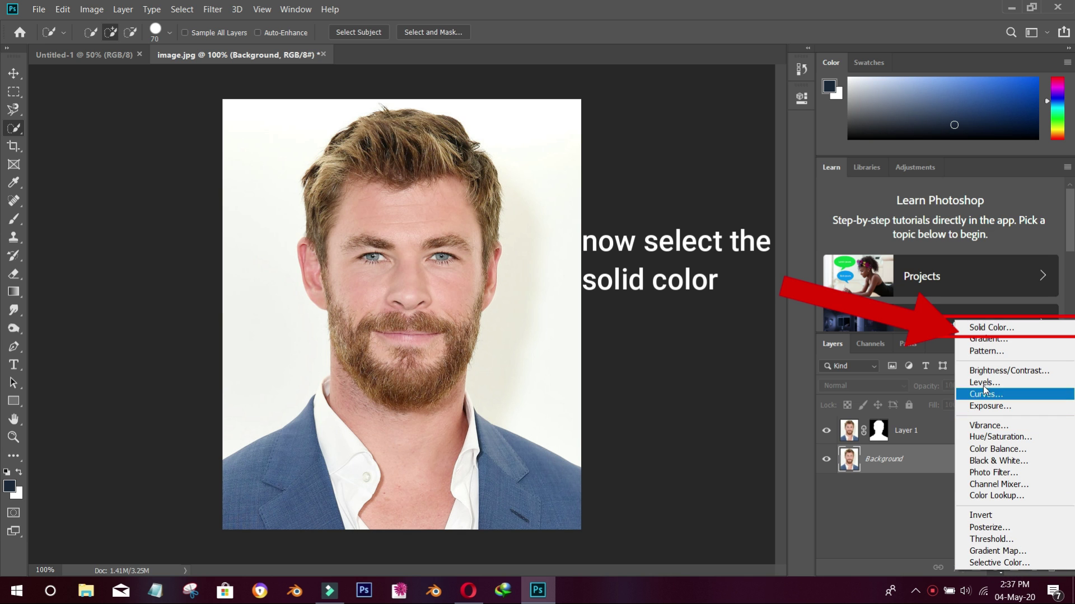
{"action": "left_click", "coordinate": [985, 328]}
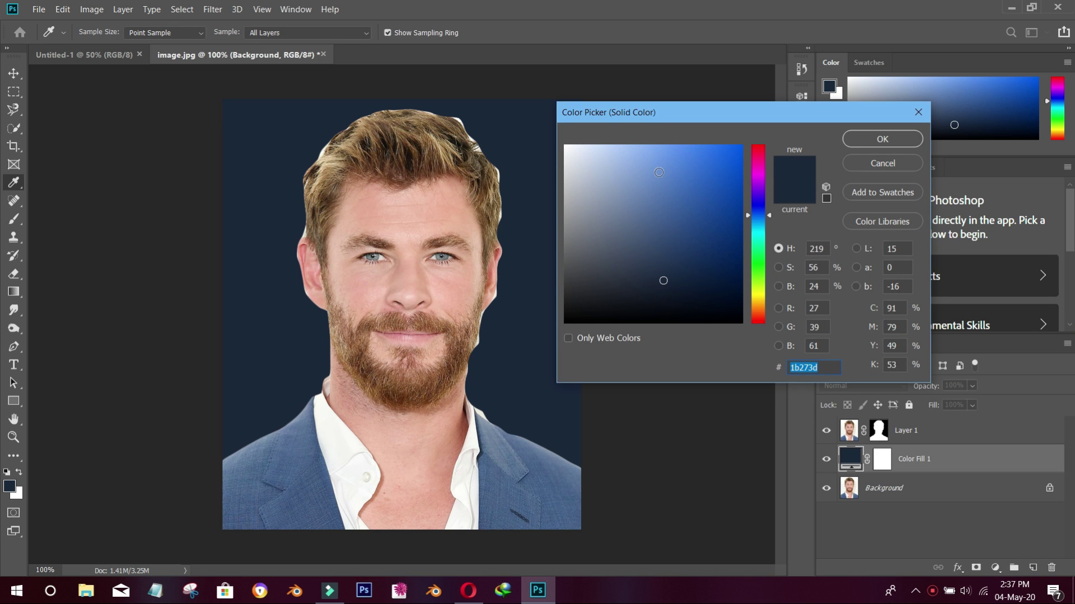
{"action": "mouse_move", "coordinate": [596, 187]}
{"action": "left_mouse_down"}
{"action": "mouse_move", "coordinate": [571, 158]}
{"action": "mouse_move", "coordinate": [575, 177]}
{"action": "left_mouse_up"}
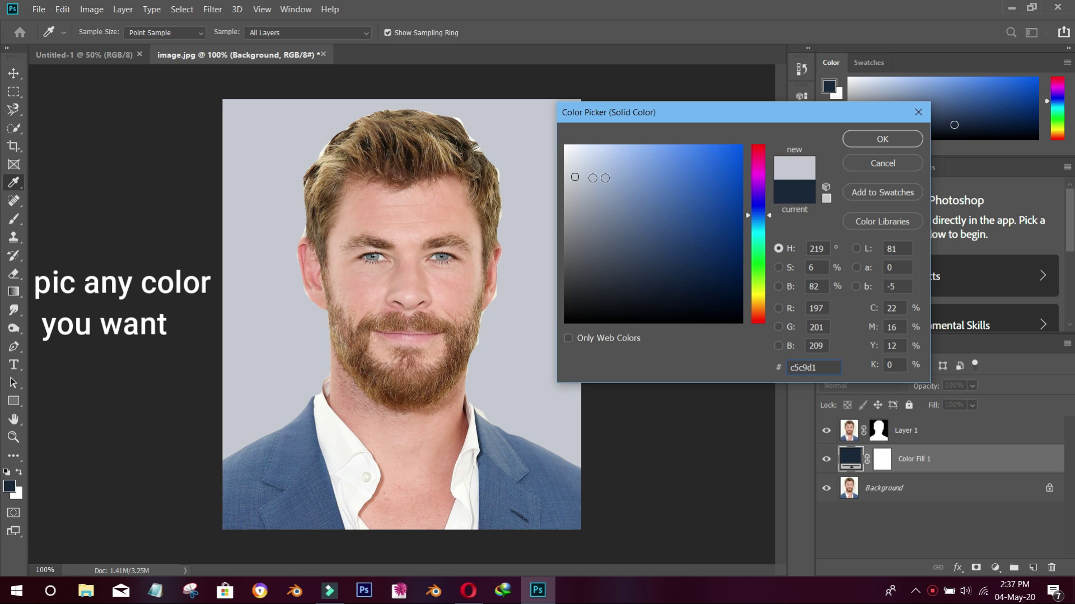
{"action": "left_click", "coordinate": [877, 140]}
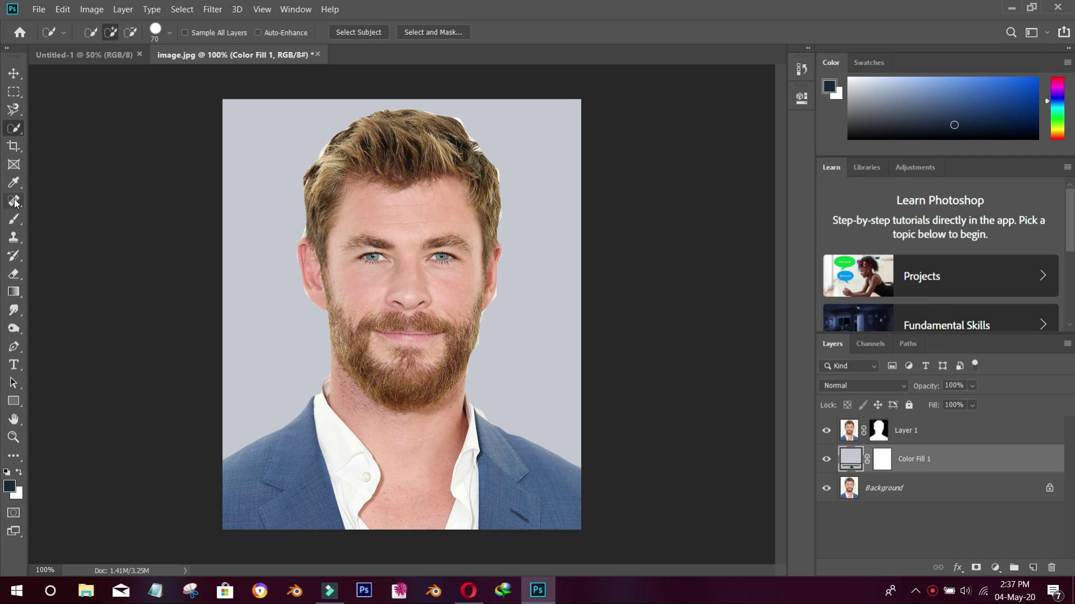
Draw the wavy top edge of a Pen shape from right of the face down the left side.
{"action": "left_click", "coordinate": [12, 350]}
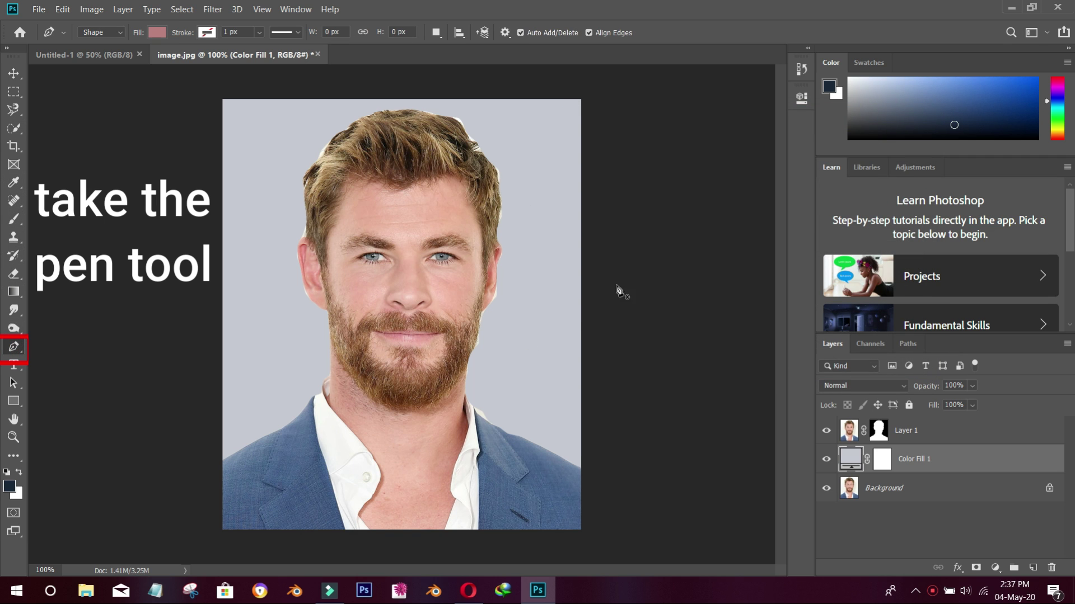
{"action": "left_click", "coordinate": [650, 325]}
{"action": "left_click_drag", "start_coordinate": [545, 304], "coordinate": [535, 277]}
{"action": "left_click_drag", "start_coordinate": [467, 287], "coordinate": [490, 274]}
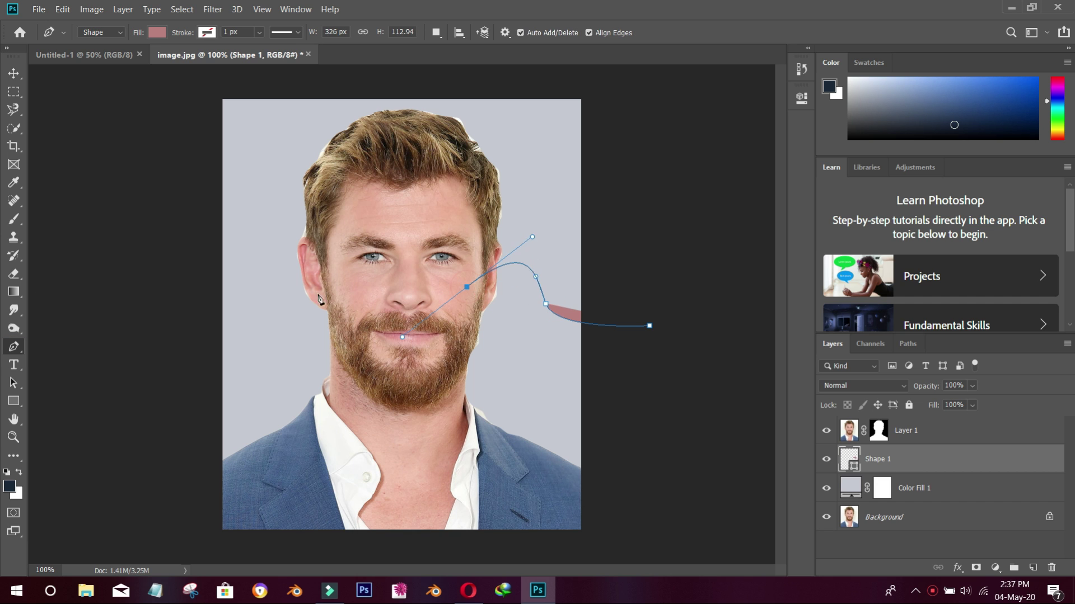
{"action": "mouse_move", "coordinate": [303, 282]}
{"action": "left_mouse_down"}
{"action": "mouse_move", "coordinate": [292, 226]}
{"action": "mouse_move", "coordinate": [165, 338]}
{"action": "left_mouse_up"}
{"action": "left_click_drag", "start_coordinate": [150, 394], "coordinate": [192, 511]}
Finish the pink shape along the bottom, close the path, and select the Color Fill layer.
{"action": "left_click", "coordinate": [217, 547]}
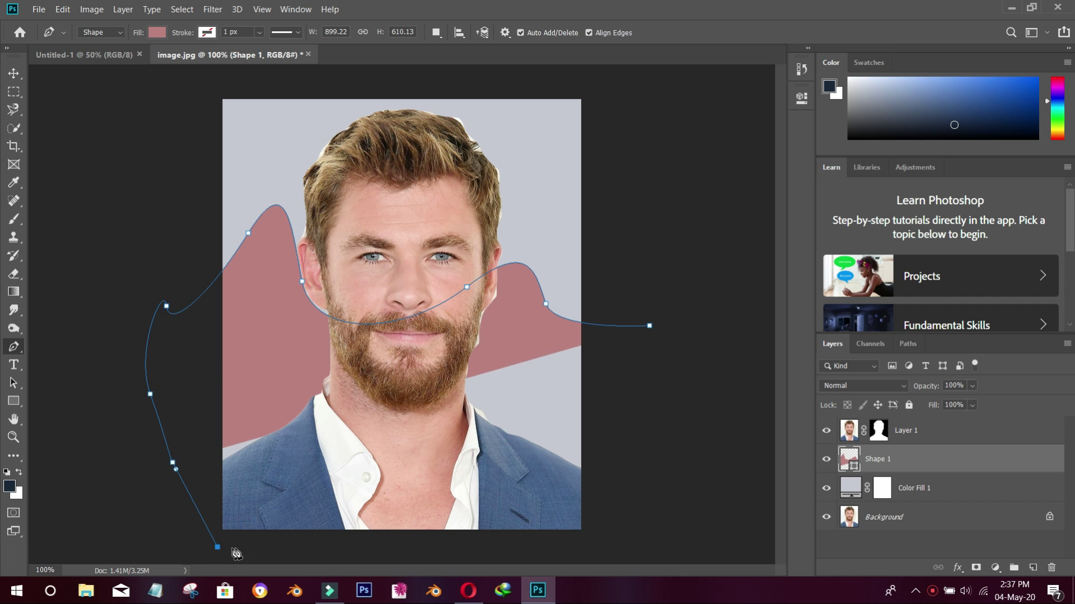
{"action": "left_click", "coordinate": [287, 554]}
{"action": "left_click", "coordinate": [495, 559]}
{"action": "left_click_drag", "start_coordinate": [600, 546], "coordinate": [611, 544]}
{"action": "left_click_drag", "start_coordinate": [634, 496], "coordinate": [642, 472]}
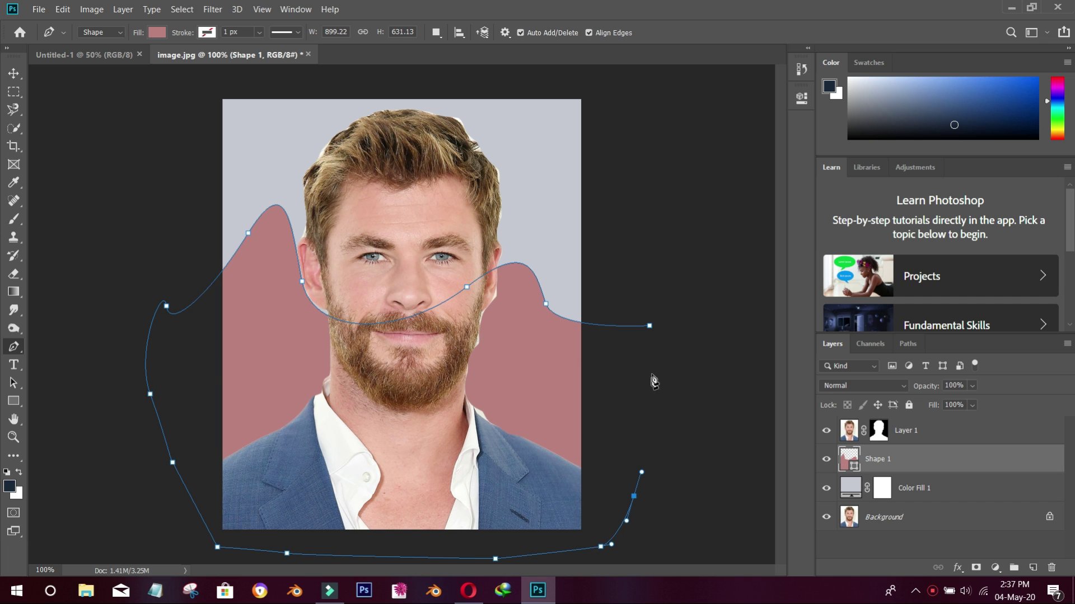
{"action": "left_click", "coordinate": [650, 328]}
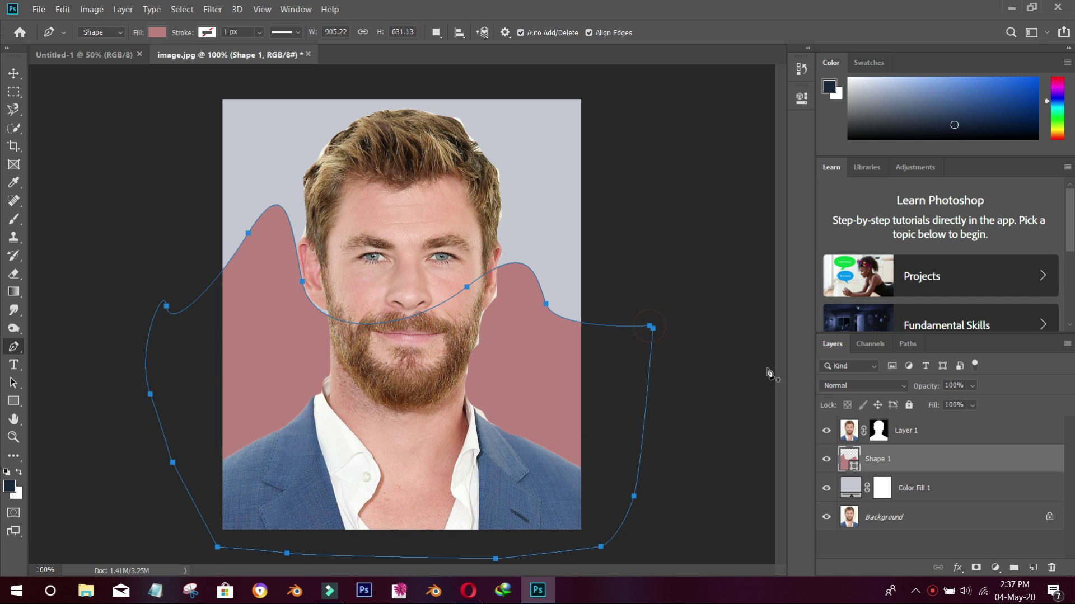
{"action": "left_click", "coordinate": [956, 492]}
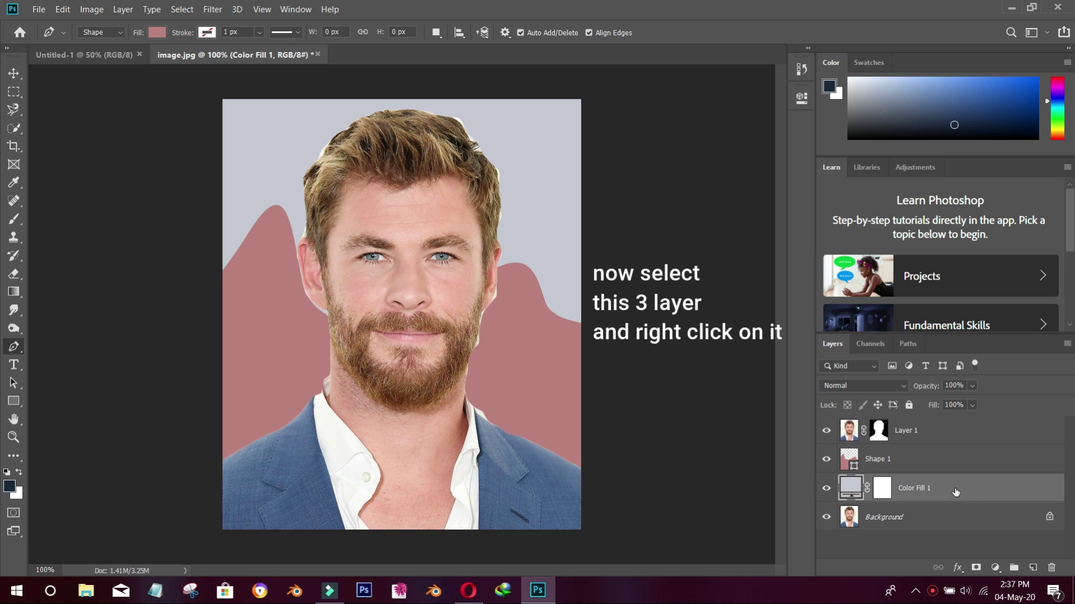
Convert Color Fill 1, Shape 1 and Layer 1 together into one smart object.
{"action": "left_click", "coordinate": [956, 459], "text": "shift"}
{"action": "left_click", "coordinate": [956, 432], "text": "shift"}
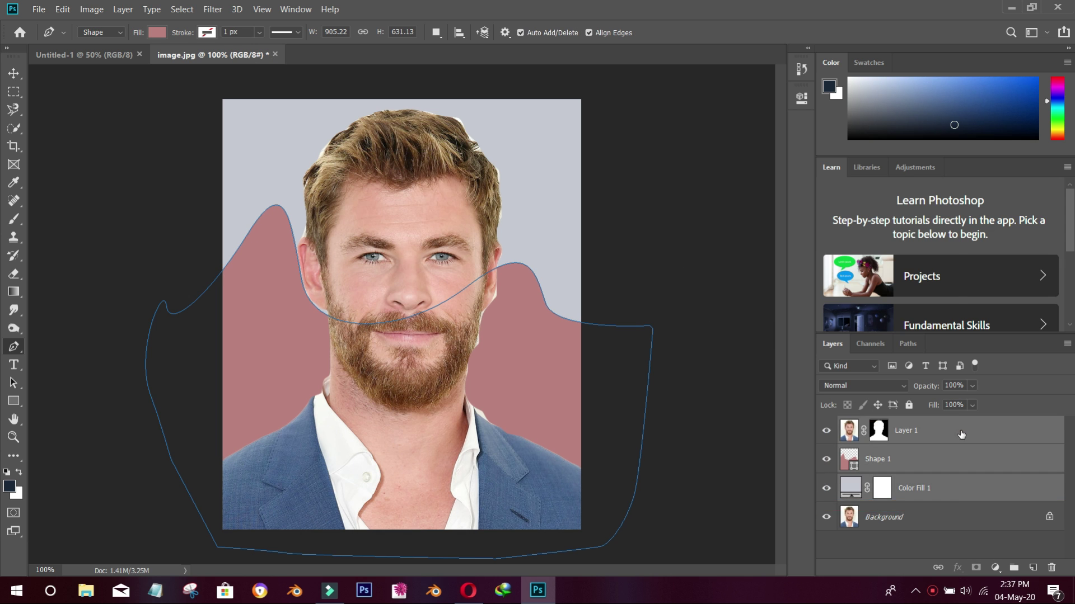
{"action": "right_click", "coordinate": [962, 435]}
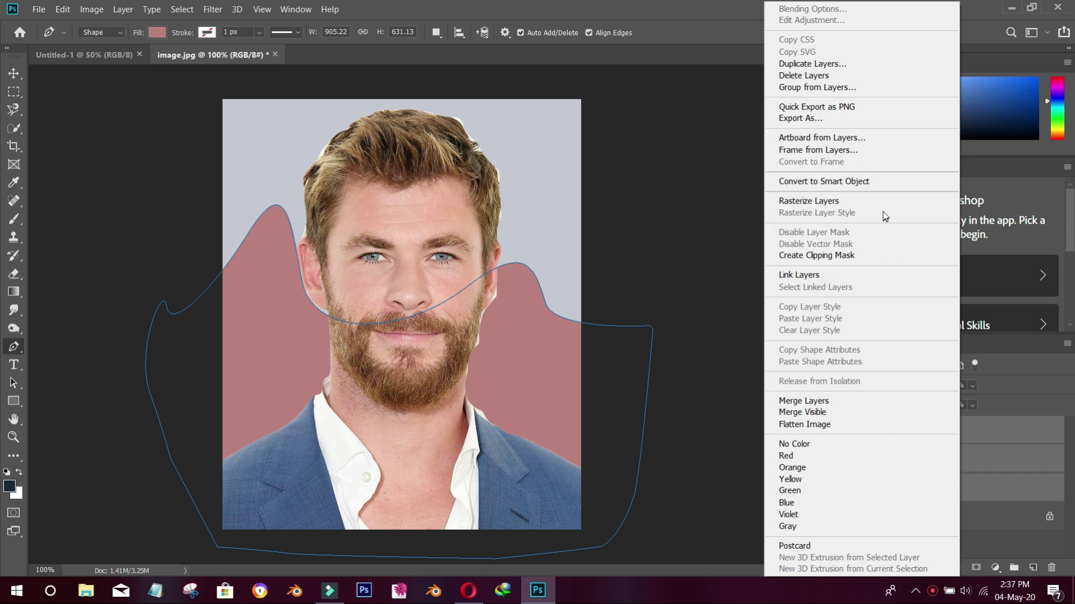
{"action": "left_click", "coordinate": [852, 182]}
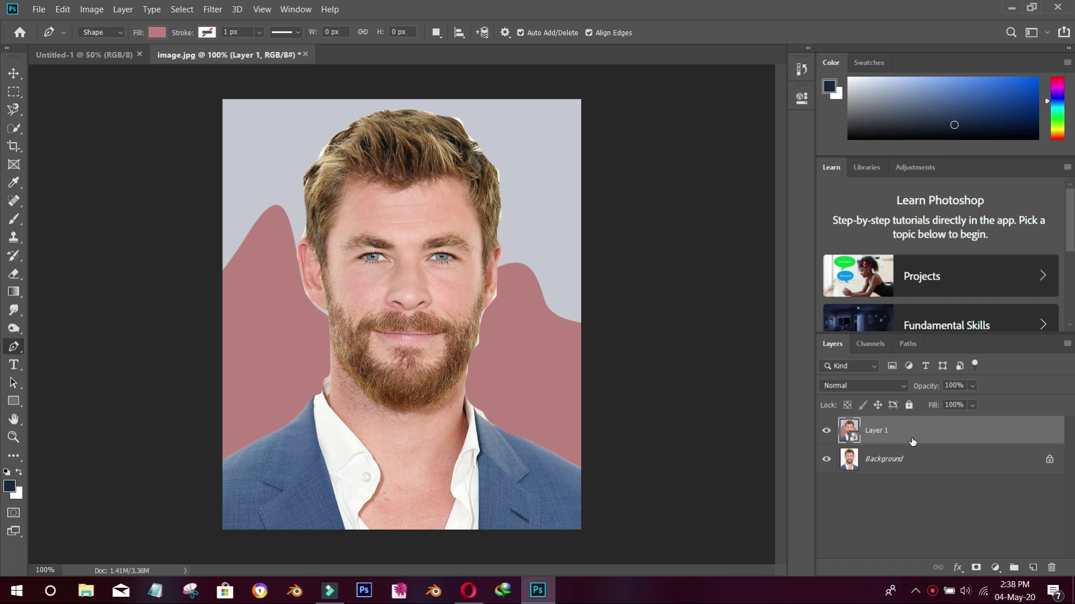
Duplicate the smart object, reselect the original Layer 1, and hide the top copy.
{"action": "key", "text": "ctrl+j"}
{"action": "key", "text": "ctrl+j"}
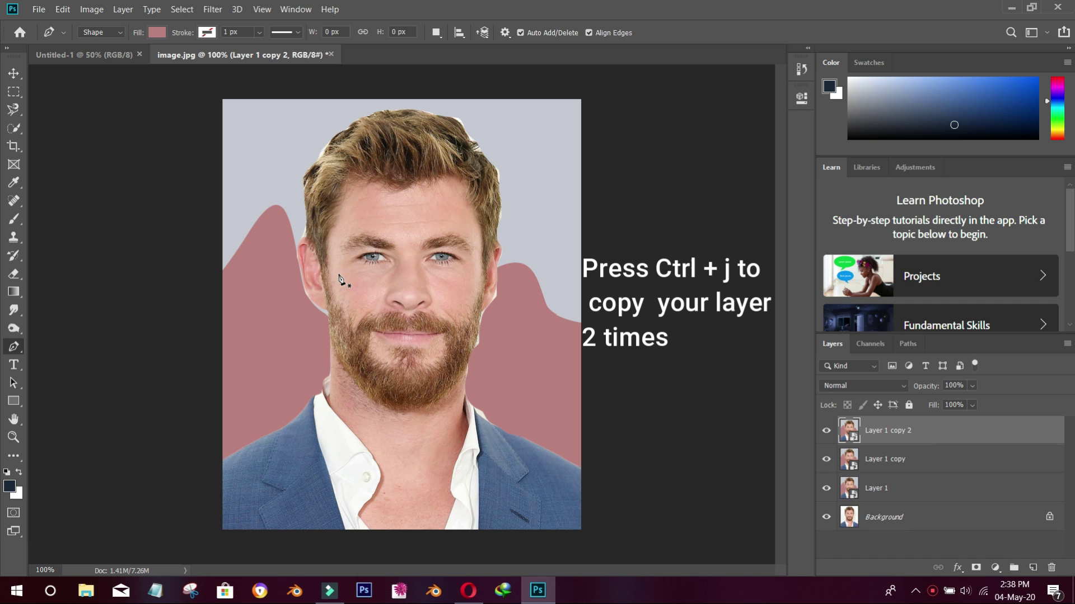
{"action": "left_click", "coordinate": [852, 482]}
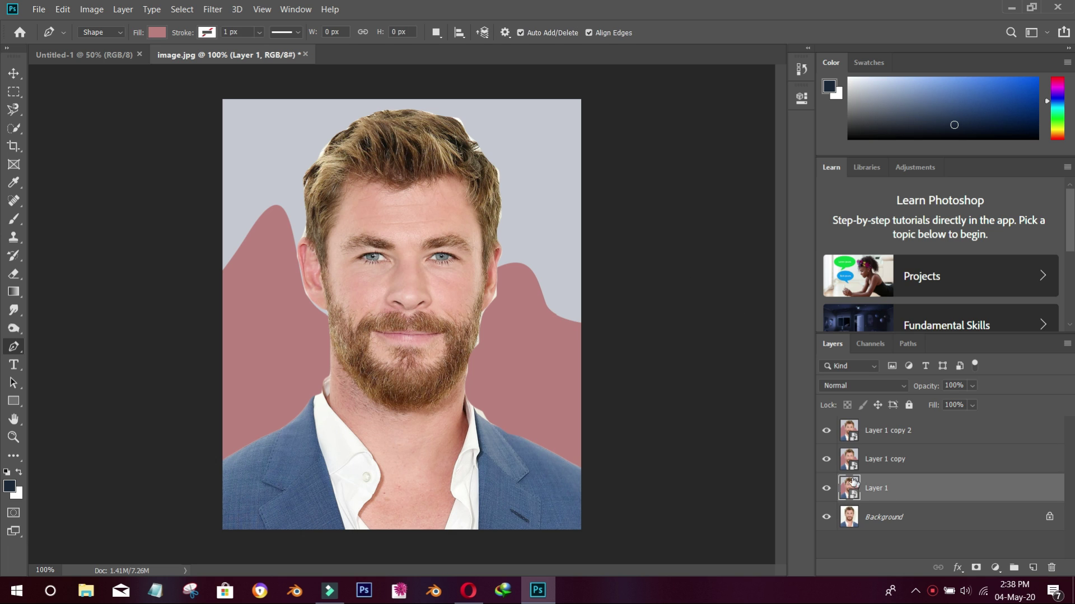
{"action": "left_click", "coordinate": [826, 434]}
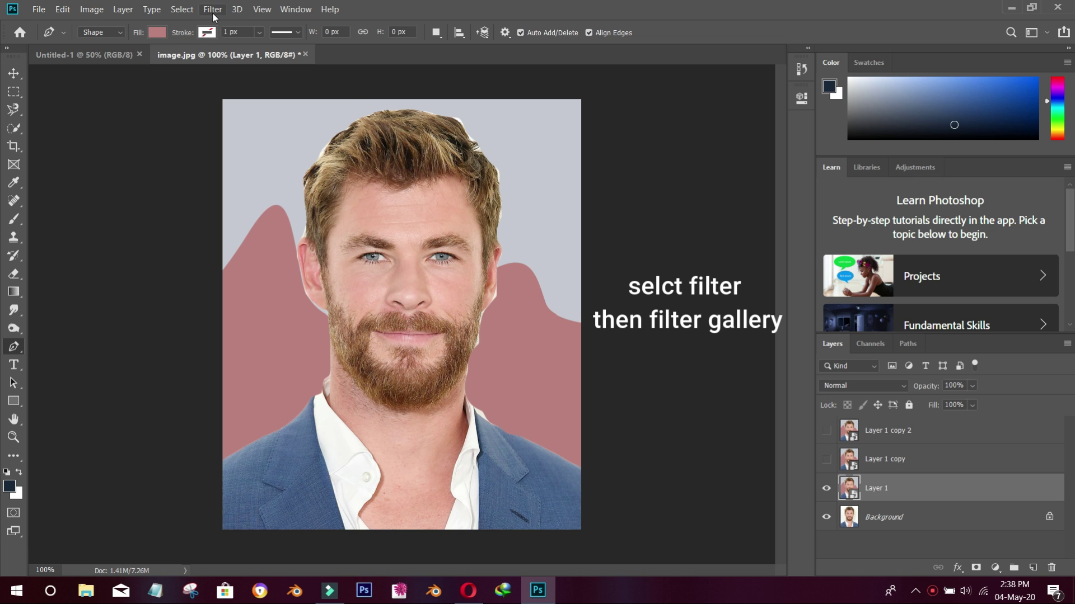
Apply a Poster Edges filter with edge intensity 0 and posterization 2.
{"action": "left_click", "coordinate": [213, 10]}
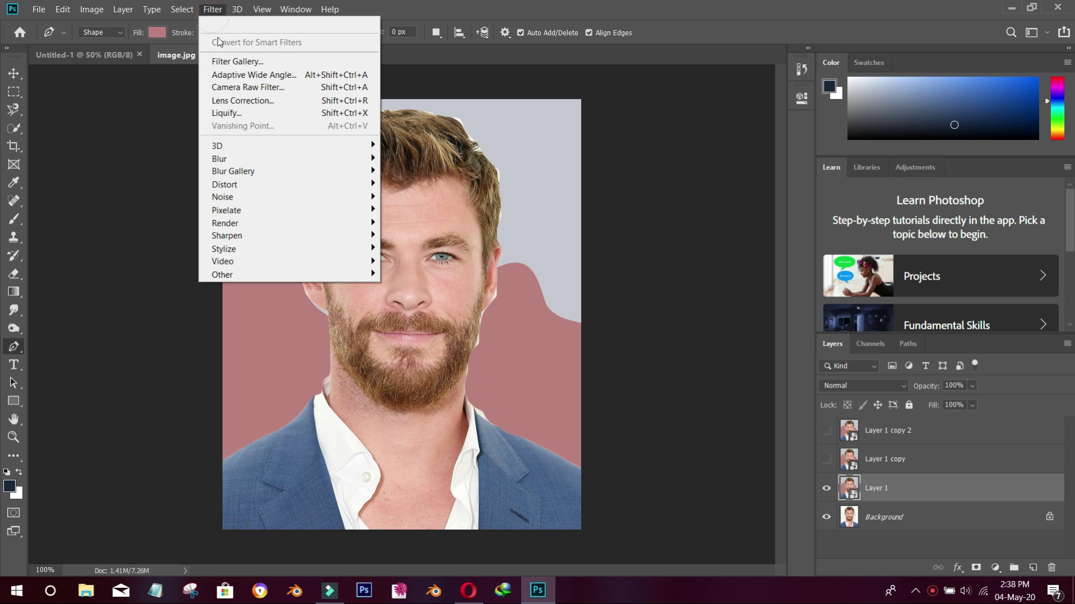
{"action": "left_click", "coordinate": [228, 62]}
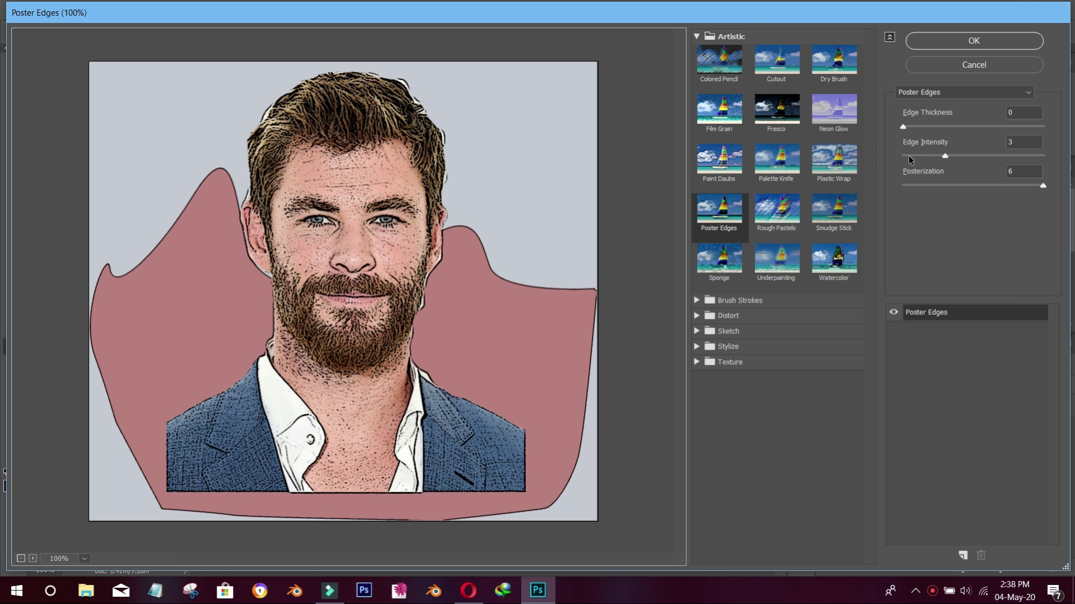
{"action": "left_click_drag", "start_coordinate": [908, 157], "coordinate": [897, 156]}
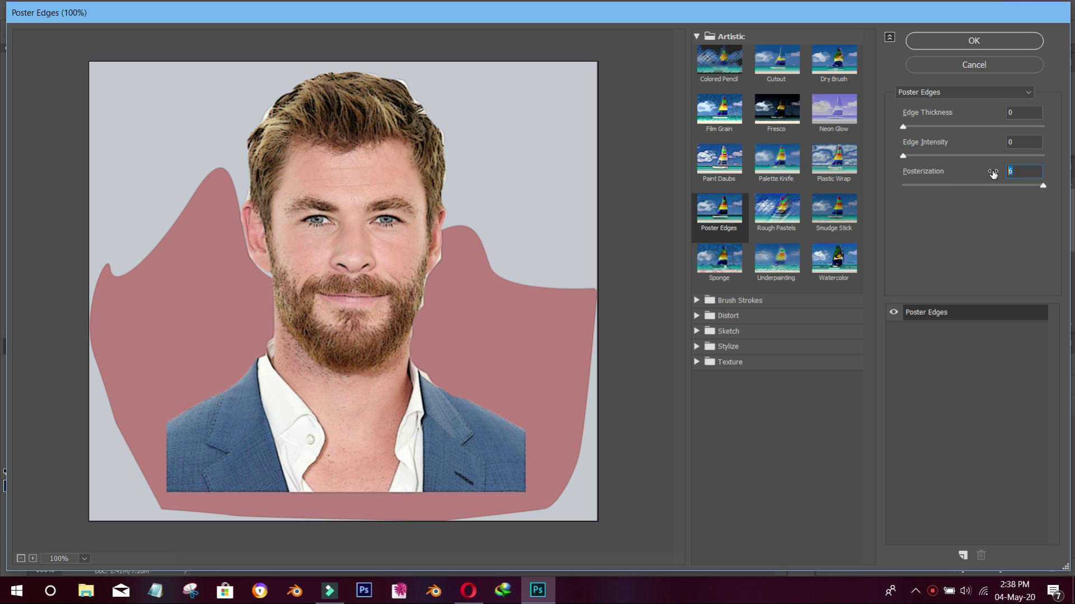
{"action": "type", "text": "2"}
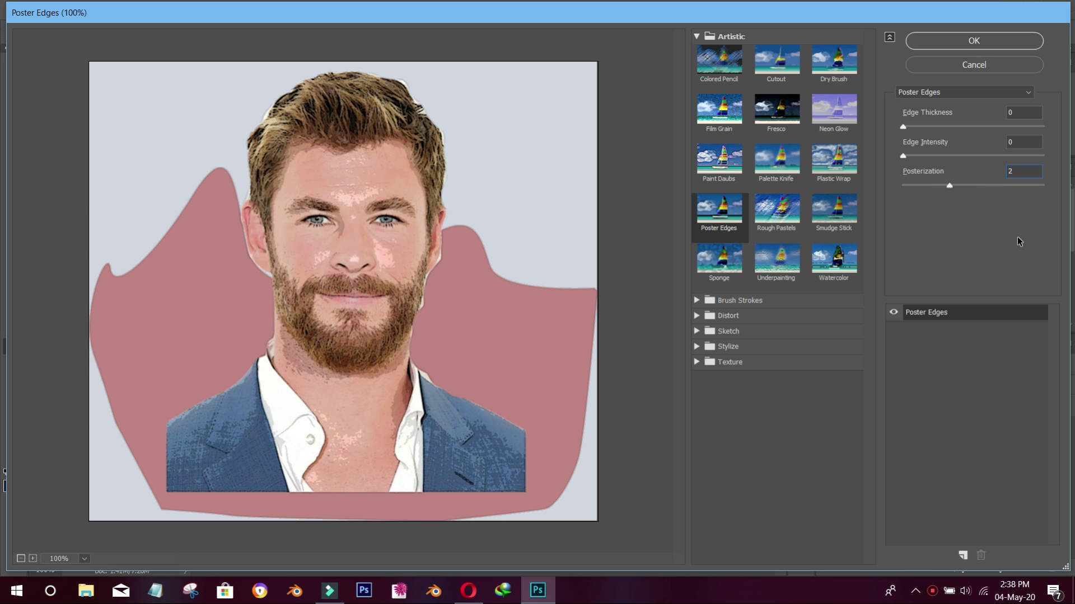
{"action": "left_click", "coordinate": [965, 42]}
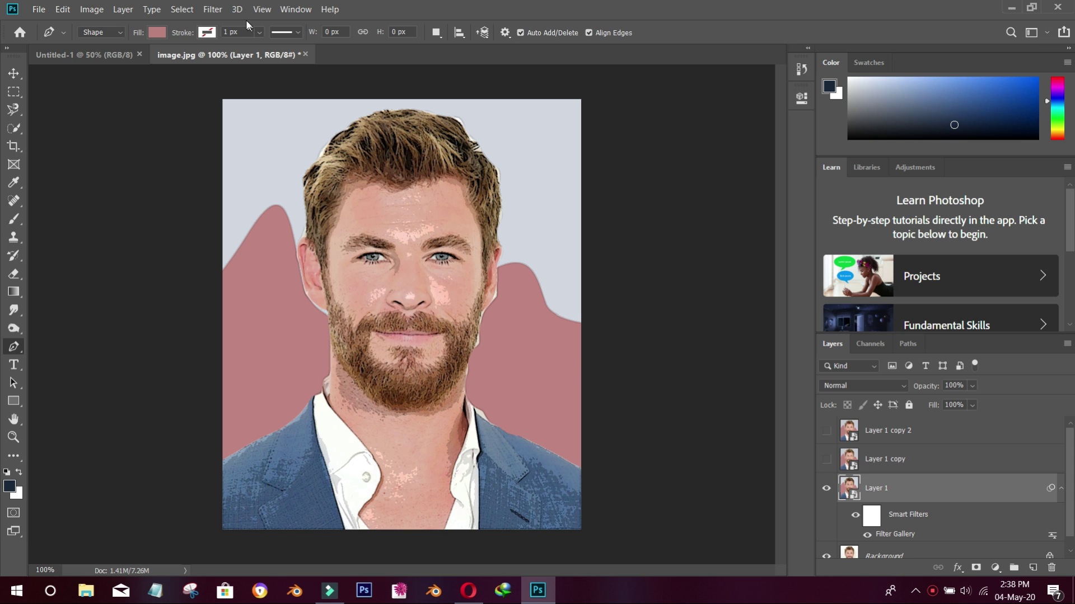
Sharpen Layer 1 with Unsharp Mask: amount 90, radius 5 px, threshold 10.
{"action": "left_click", "coordinate": [211, 10]}
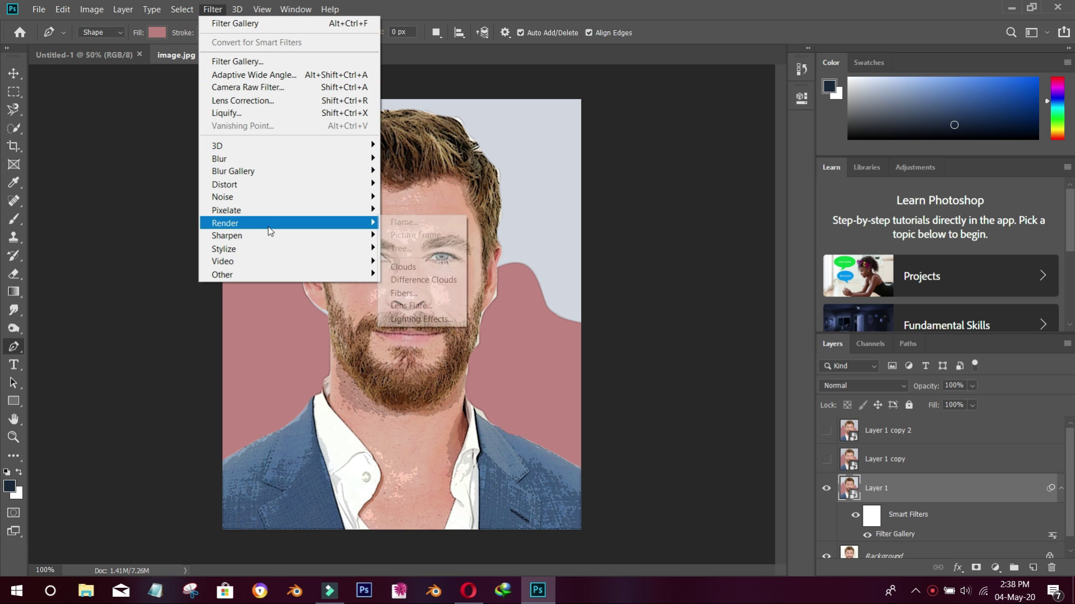
{"action": "mouse_move", "coordinate": [252, 236]}
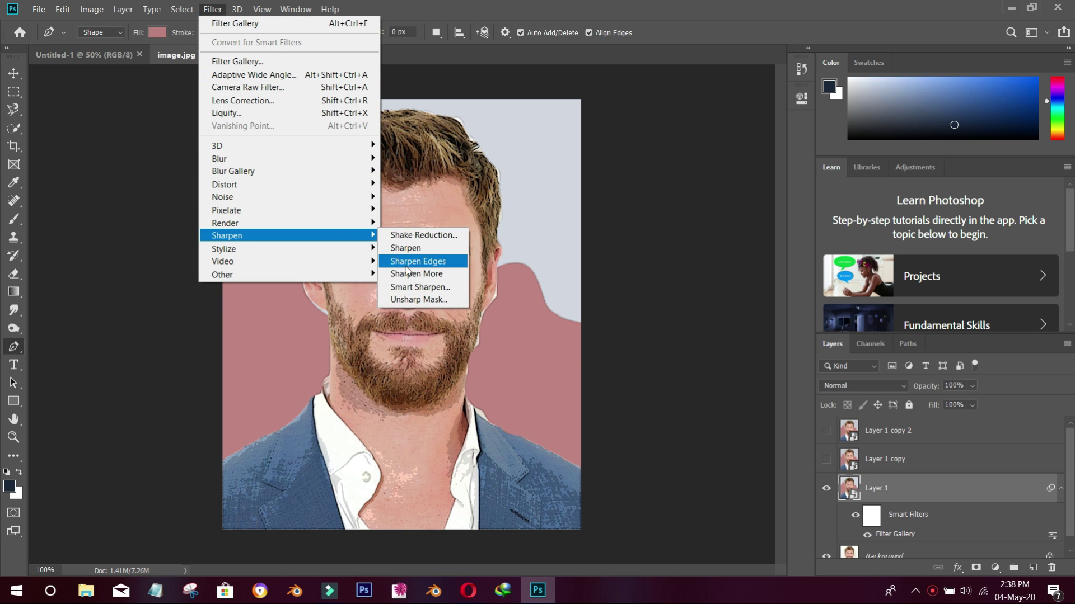
{"action": "left_click", "coordinate": [404, 299]}
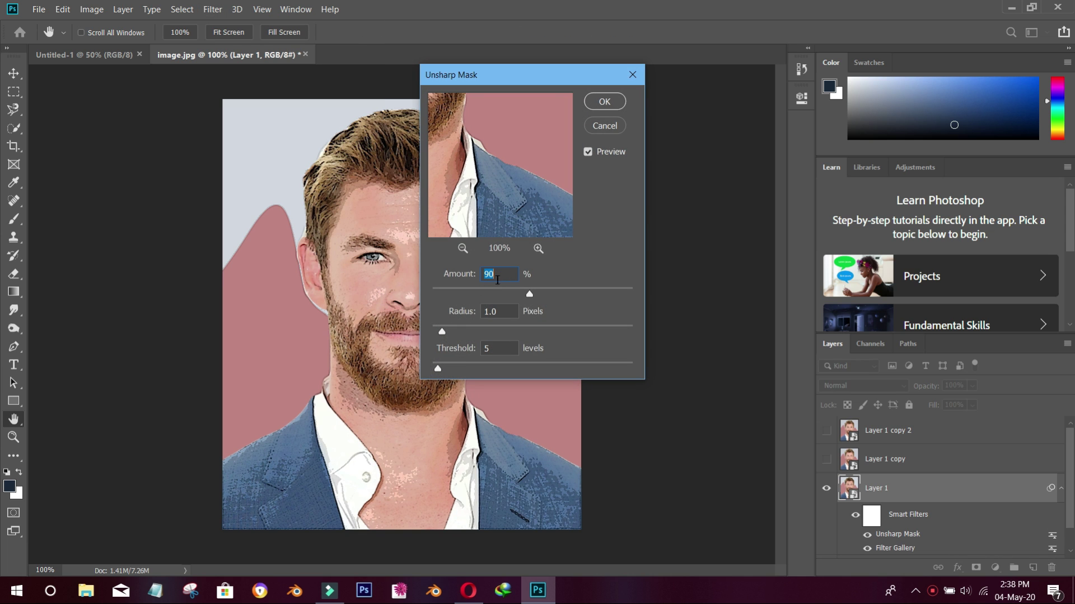
{"action": "left_click_drag", "start_coordinate": [482, 314], "coordinate": [499, 306]}
{"action": "type", "text": "5"}
{"action": "left_click", "coordinate": [501, 348]}
{"action": "type", "text": "10"}
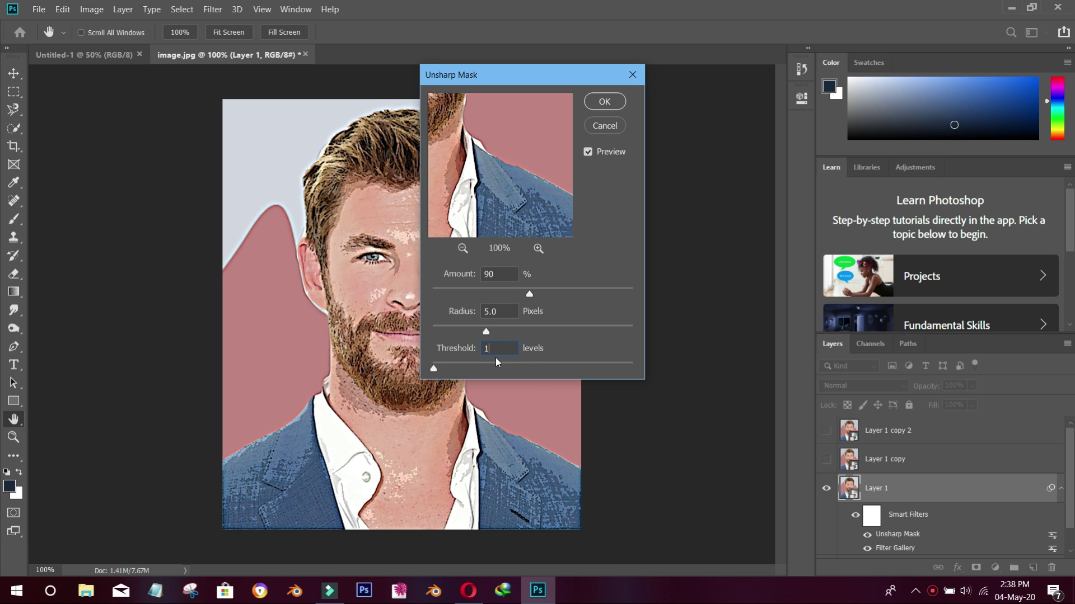
{"action": "left_click", "coordinate": [604, 102]}
{"action": "key", "text": "p"}
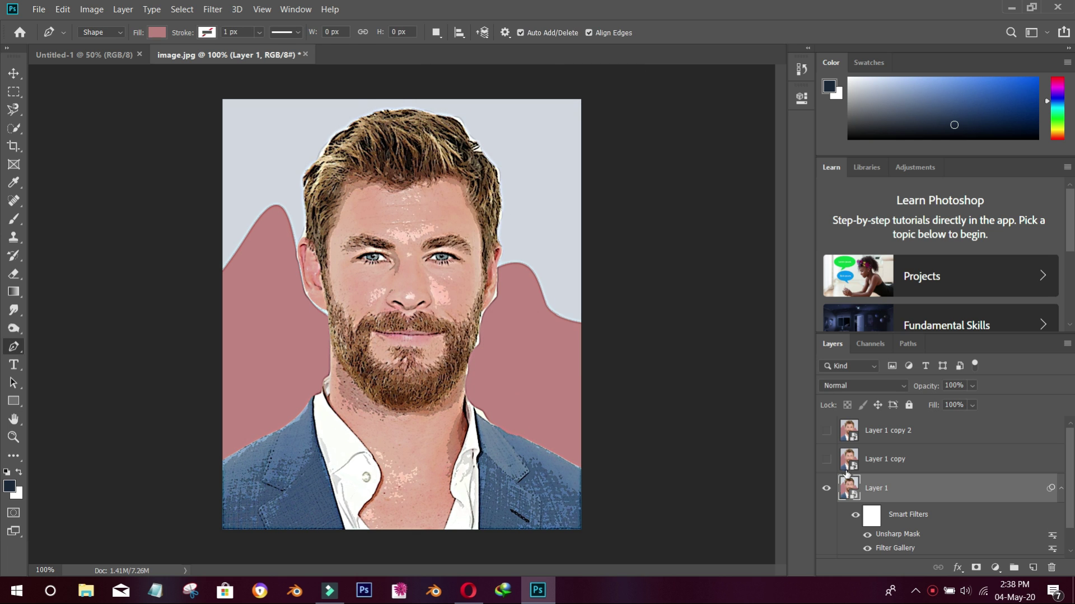
Apply Oil Paint with stylization 4.7, cleanliness 3.9, scale 0.8 and bristle detail 0.5.
{"action": "left_click", "coordinate": [213, 9]}
{"action": "mouse_move", "coordinate": [224, 249]}
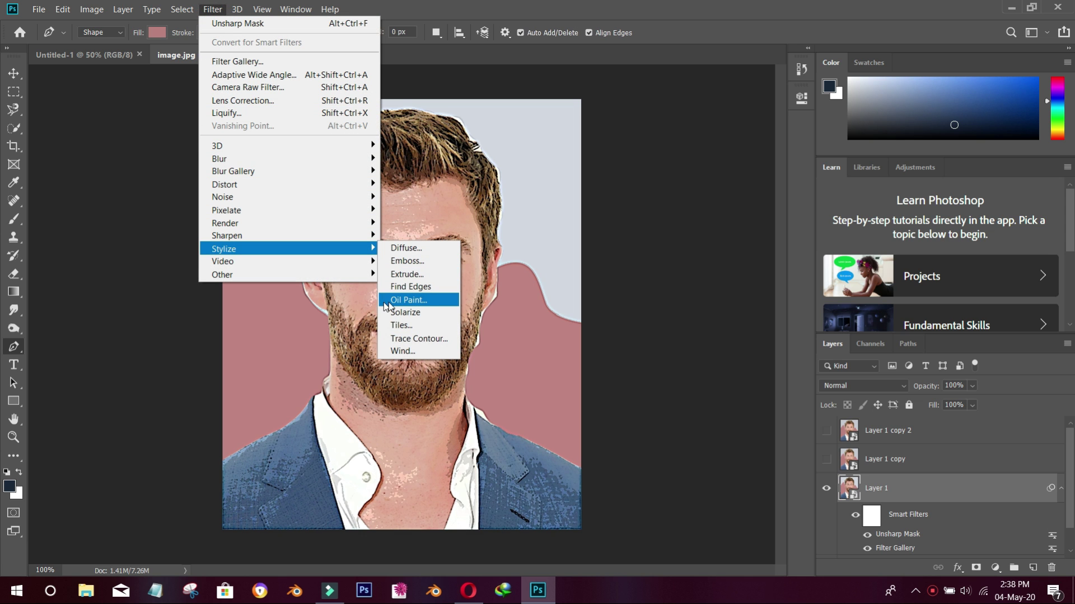
{"action": "left_click", "coordinate": [422, 302]}
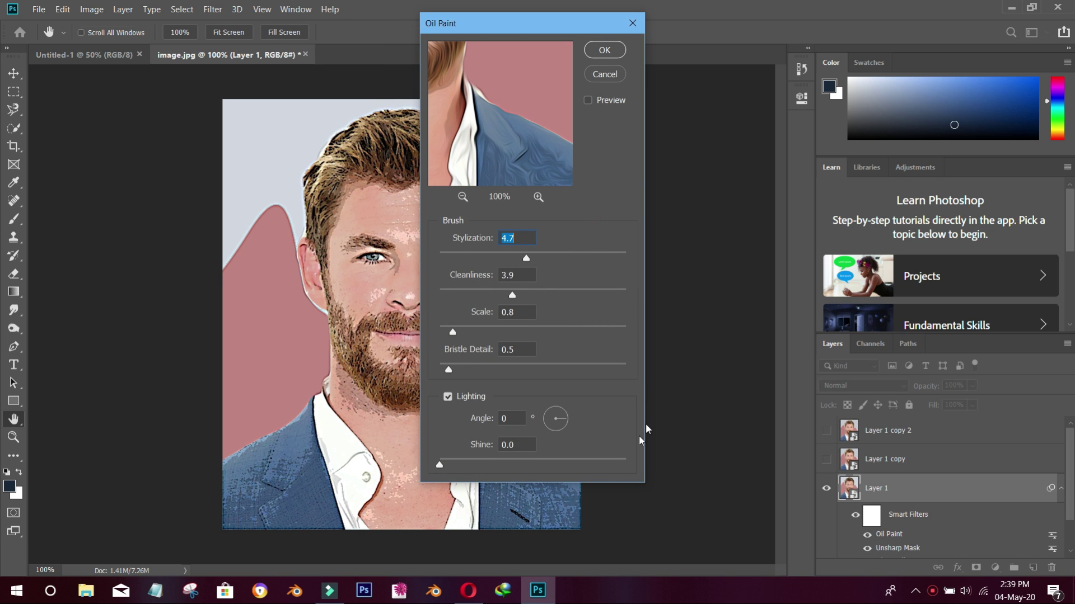
{"action": "left_click", "coordinate": [604, 50]}
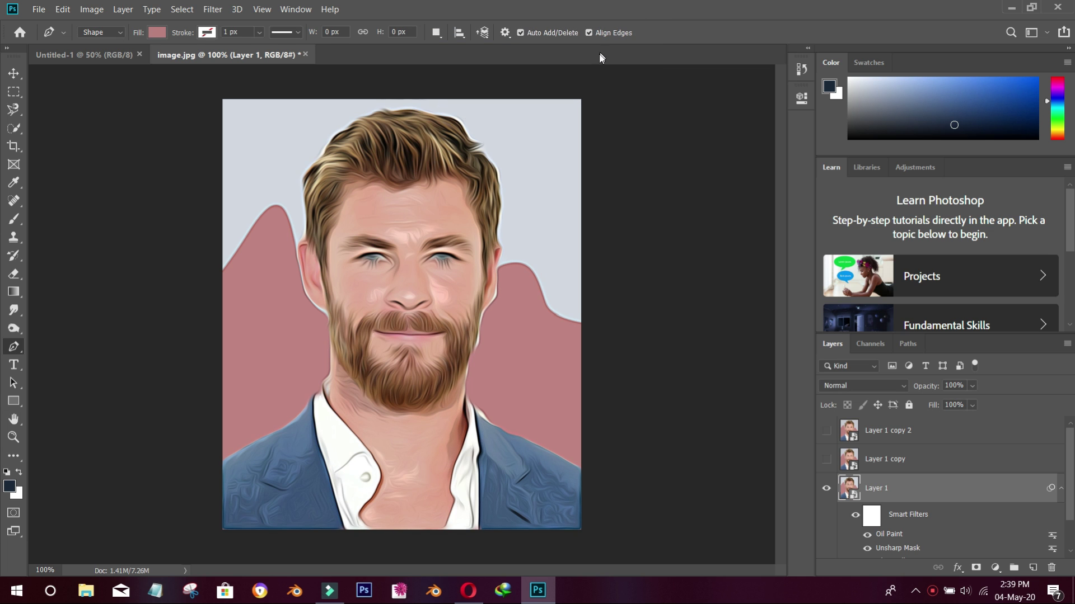
Apply another Unsharp Mask to Layer 1 with amount 60, radius 5 and threshold 5.
{"action": "left_click", "coordinate": [213, 10]}
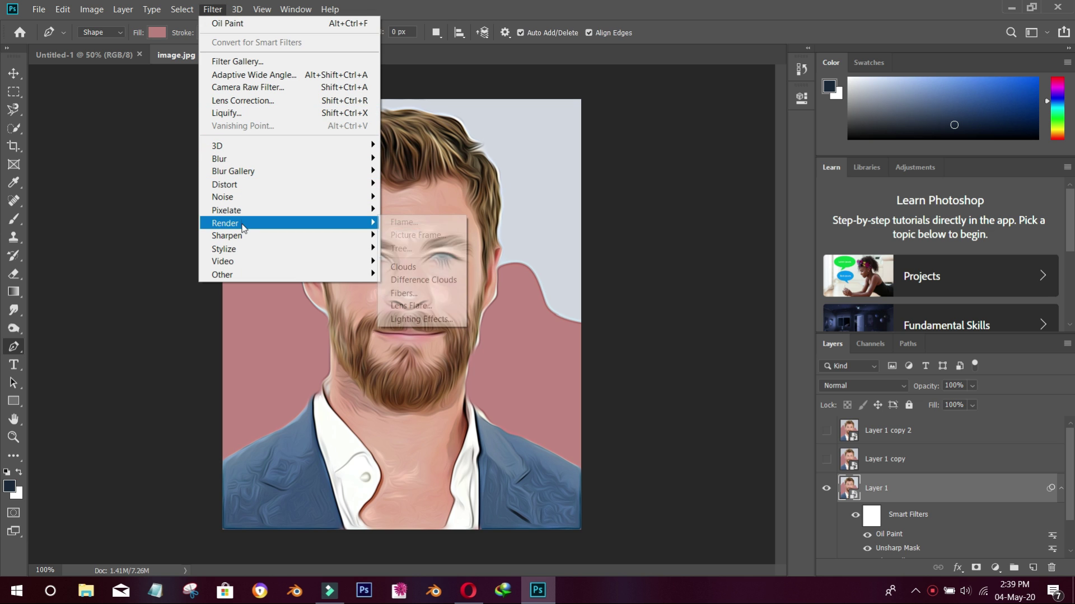
{"action": "mouse_move", "coordinate": [227, 236]}
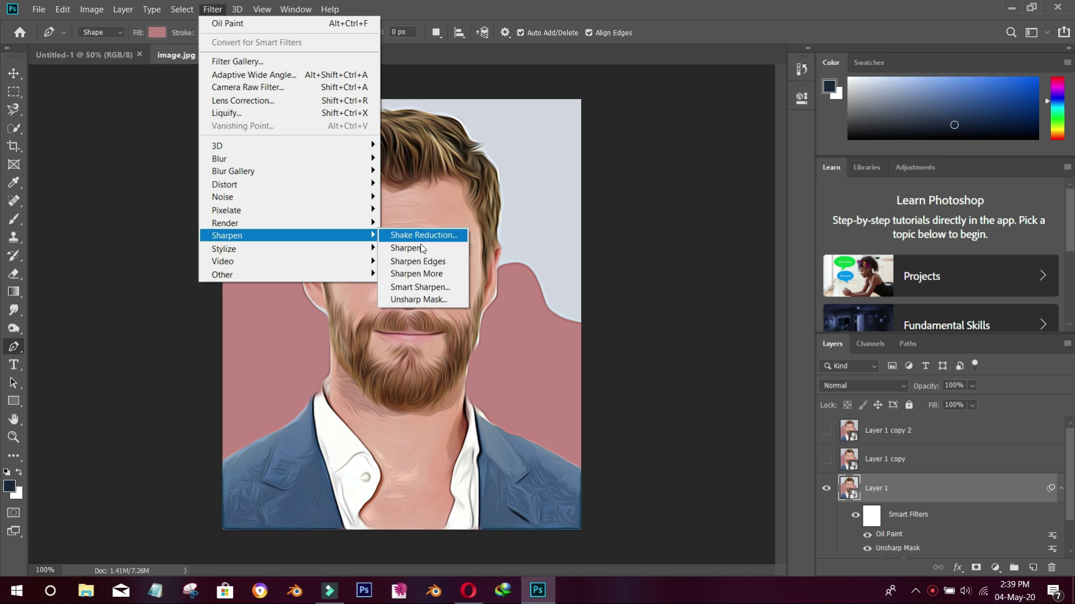
{"action": "left_click", "coordinate": [405, 300]}
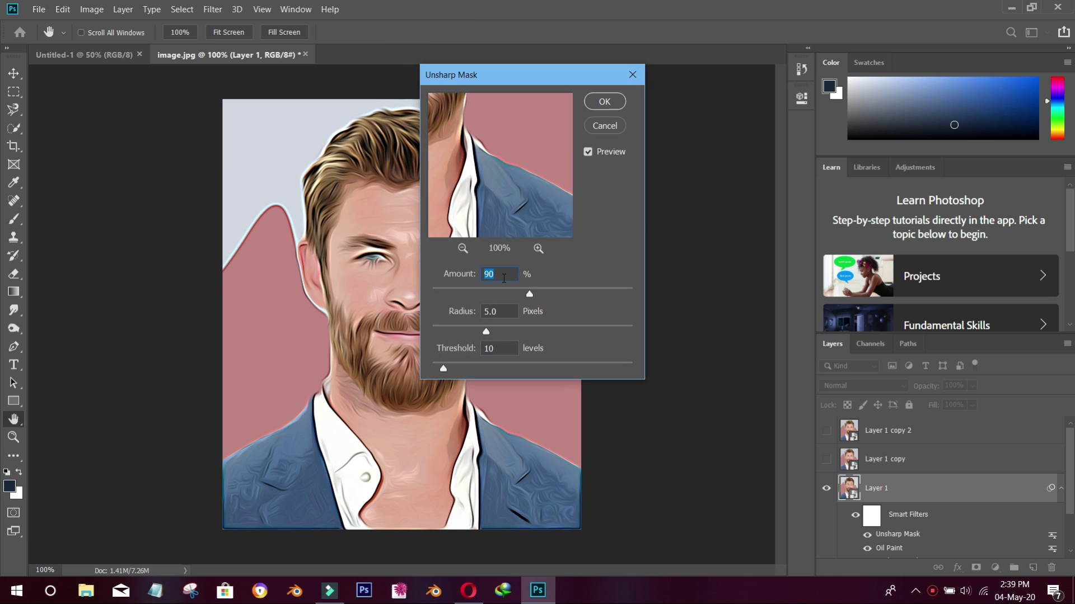
{"action": "type", "text": "6"}
{"action": "type", "text": "0"}
{"action": "double_click", "coordinate": [498, 348]}
{"action": "type", "text": "5"}
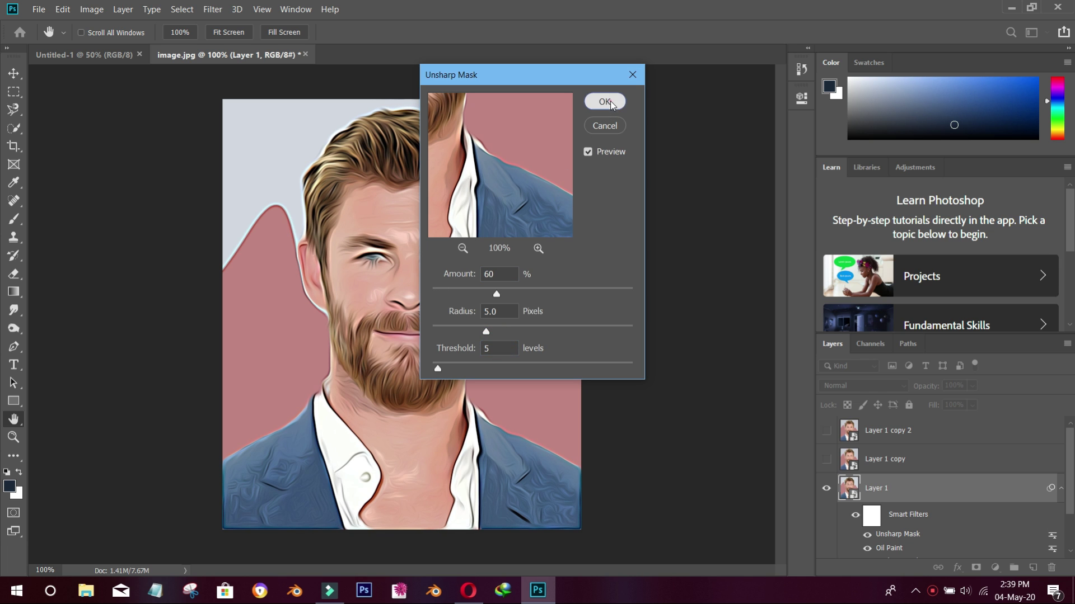
{"action": "type", "text": "p"}
{"action": "left_click", "coordinate": [604, 102]}
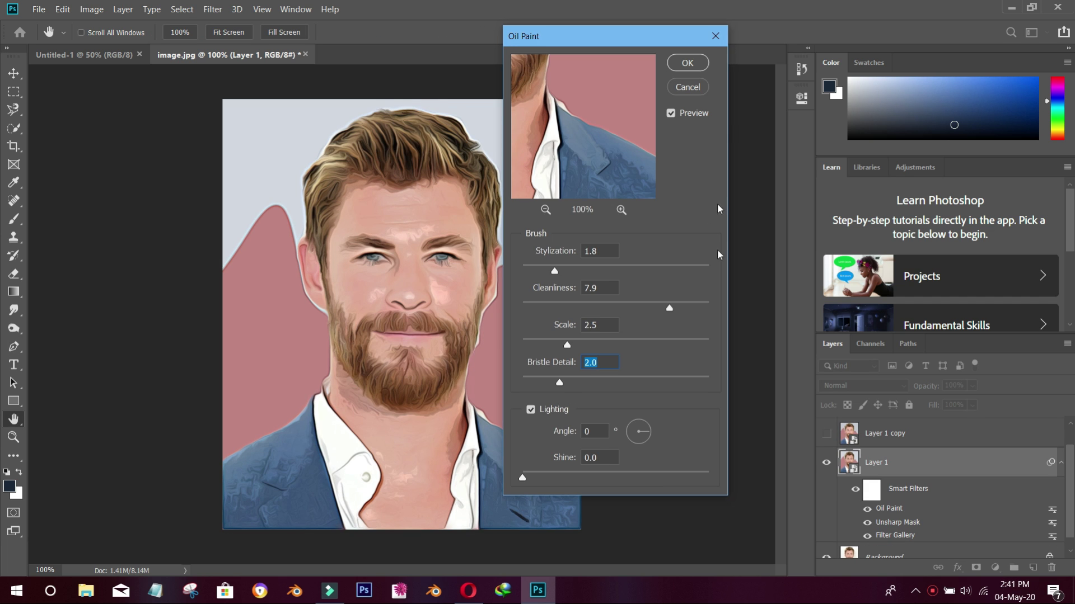
Confirm the retuned Oil Paint, add an Unsharp Mask, and duplicate Layer 1 as Layer 1 copy 2.
{"action": "left_click", "coordinate": [687, 62]}
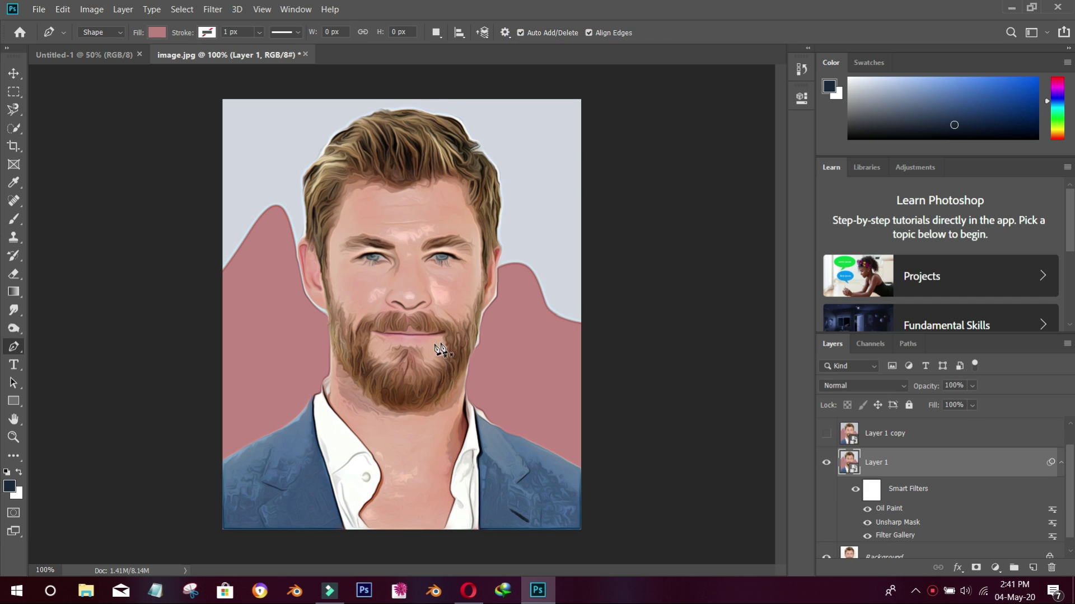
{"action": "left_click", "coordinate": [213, 9]}
{"action": "mouse_move", "coordinate": [252, 236]}
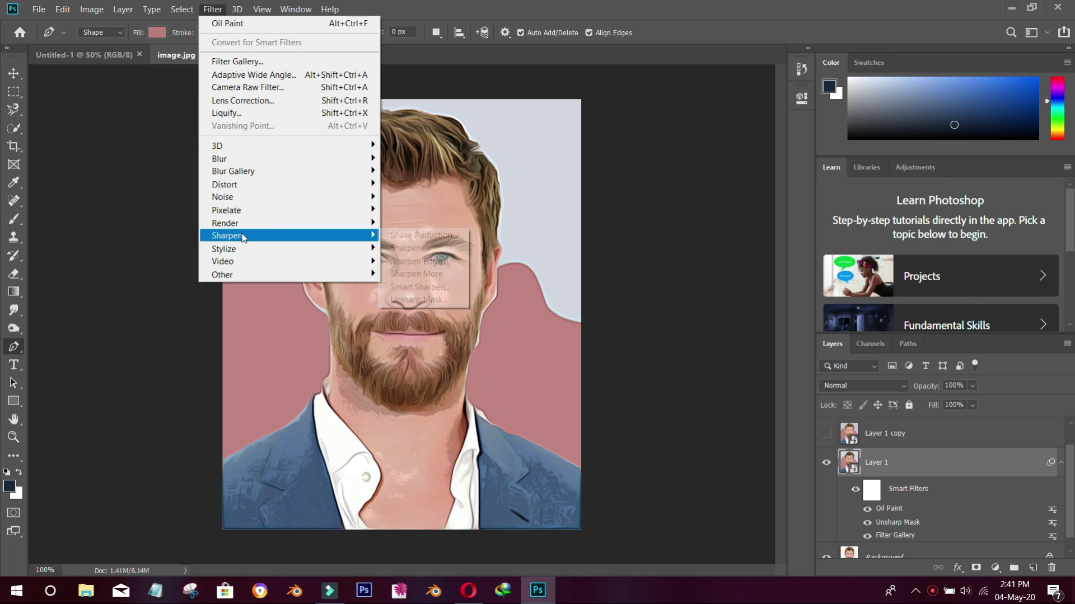
{"action": "left_click", "coordinate": [417, 299]}
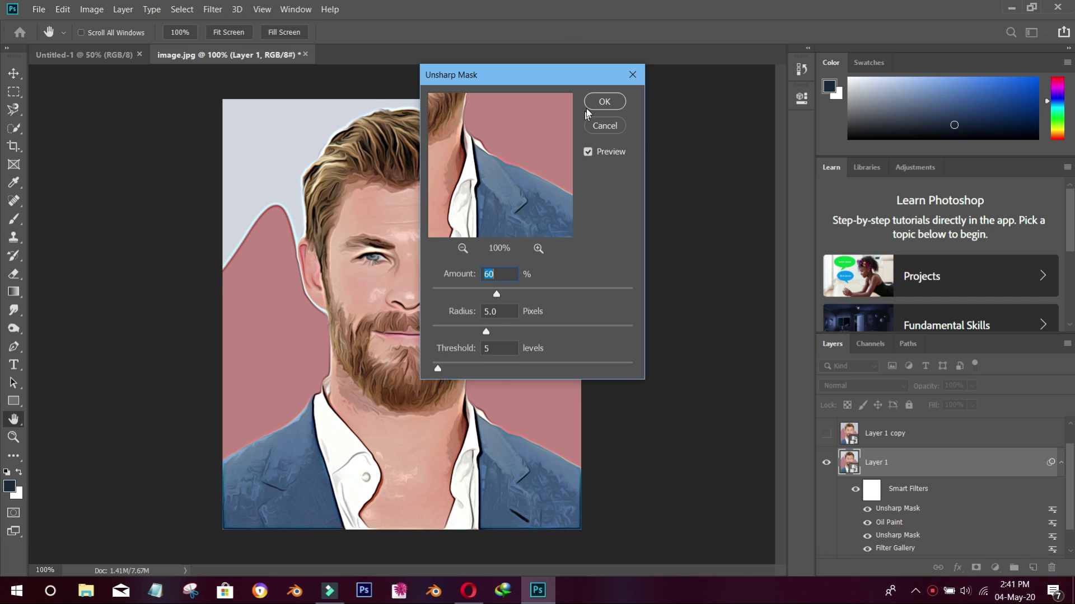
{"action": "left_click", "coordinate": [604, 101]}
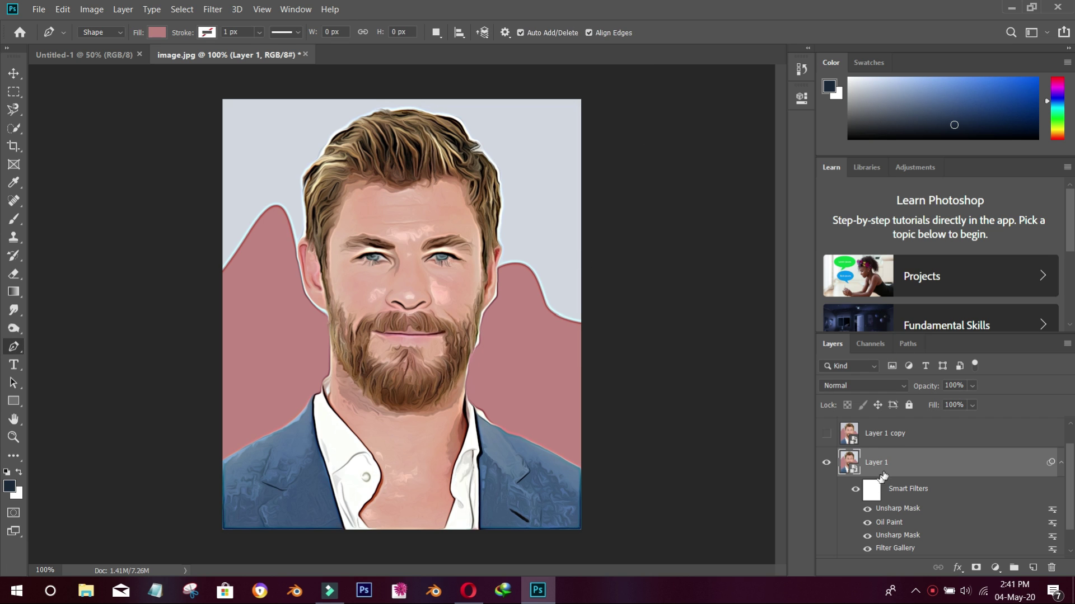
{"action": "key", "text": "ctrl+j"}
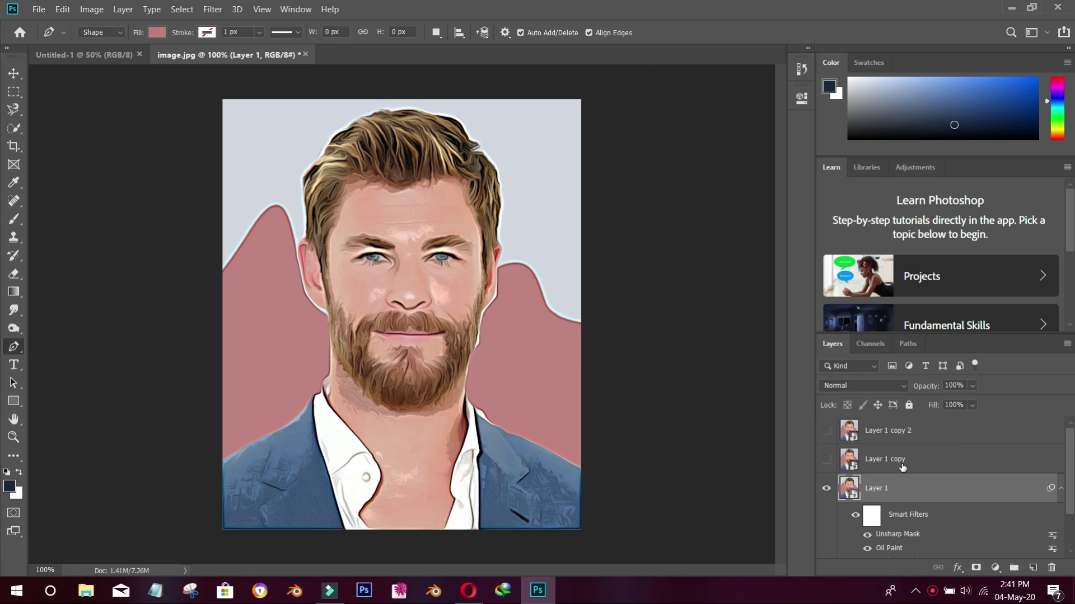
Show Layer 1 copy and apply Poster Edges with edge intensity 2 and posterization 6.
{"action": "left_click", "coordinate": [902, 465]}
{"action": "left_click", "coordinate": [826, 459]}
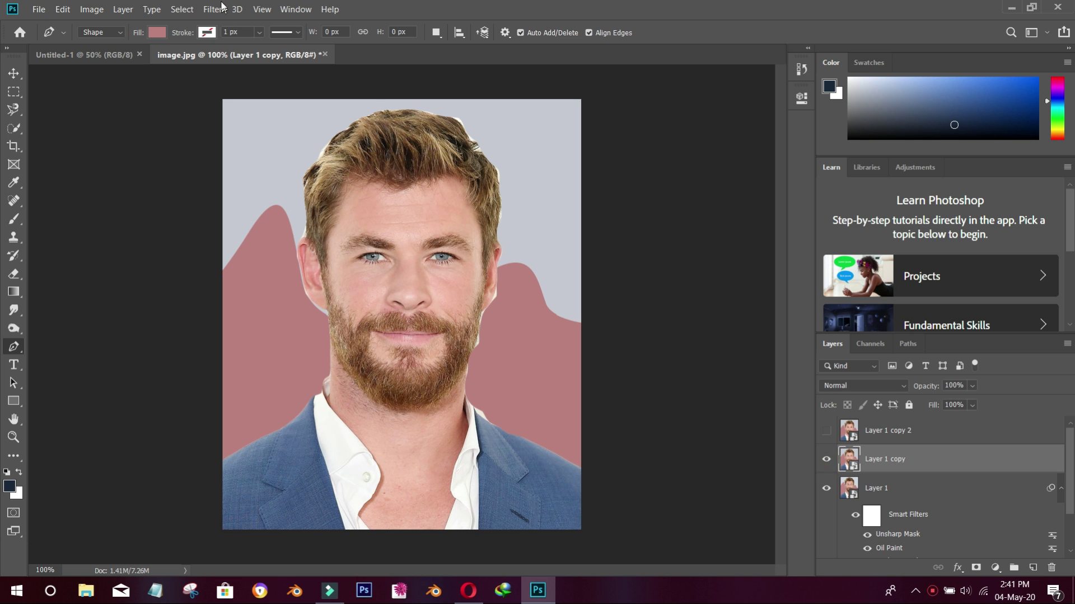
{"action": "left_click", "coordinate": [212, 10]}
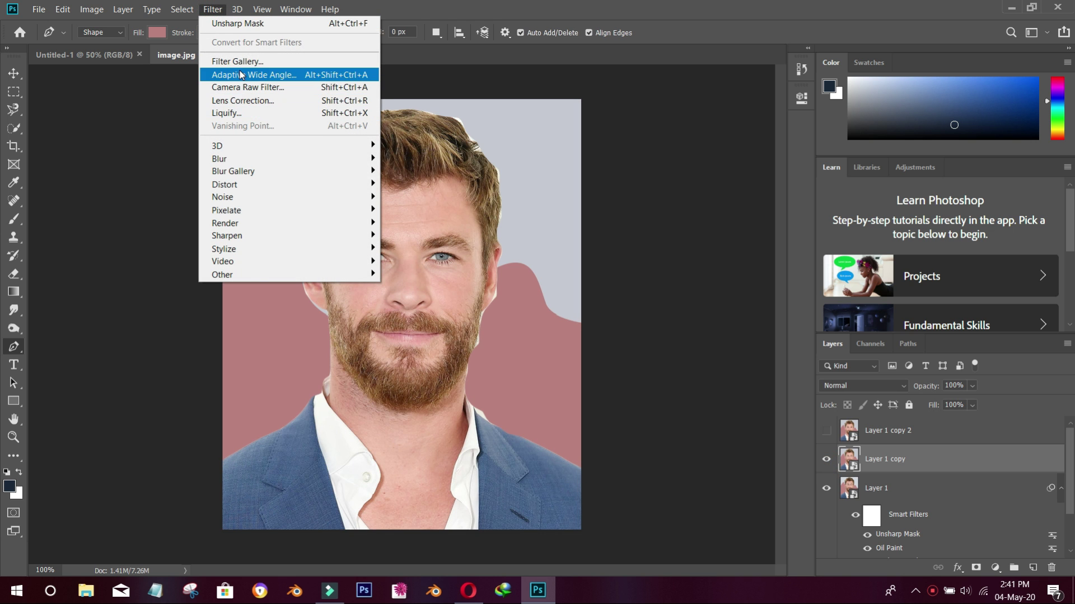
{"action": "left_click", "coordinate": [242, 62]}
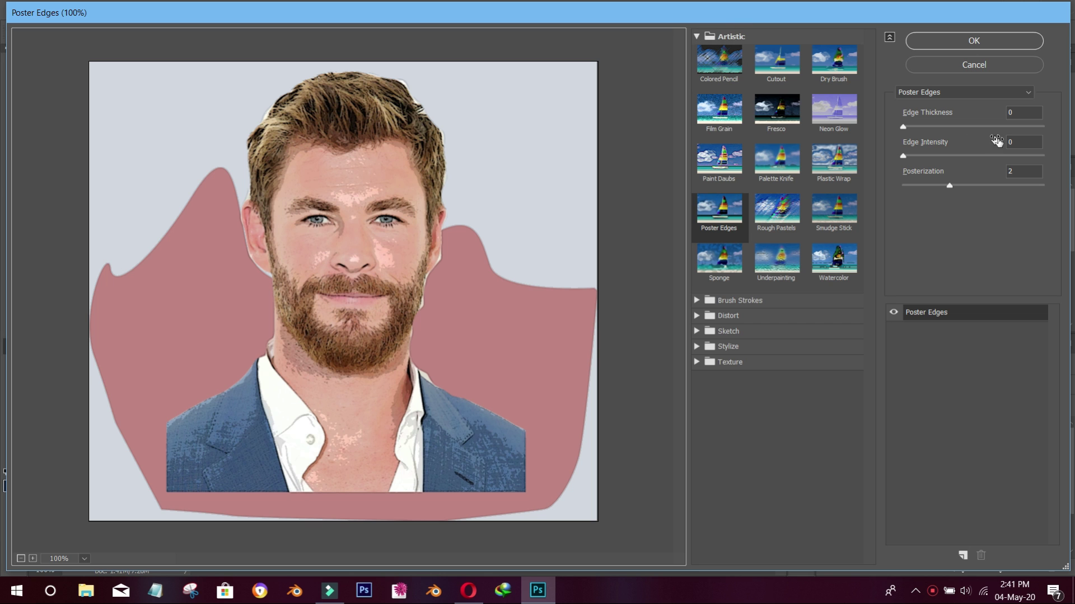
{"action": "left_click", "coordinate": [1018, 143]}
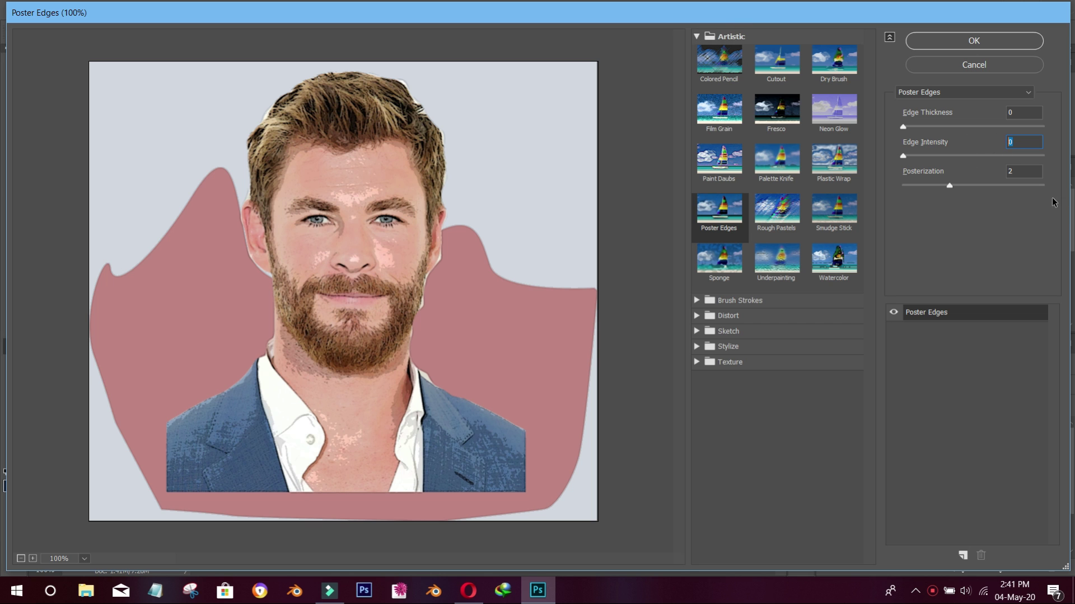
{"action": "type", "text": "2"}
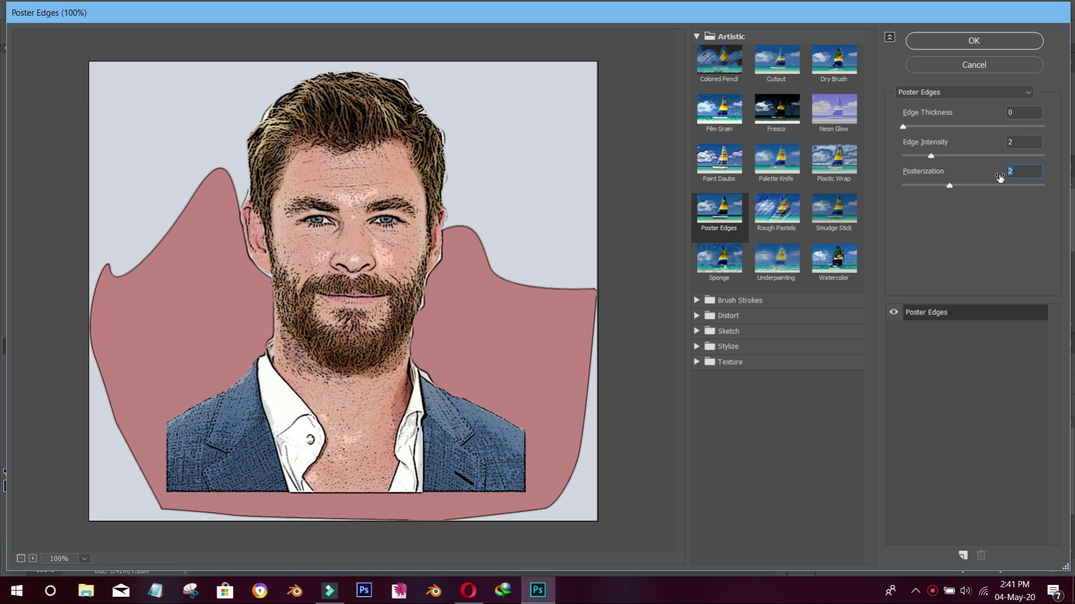
{"action": "type", "text": "6"}
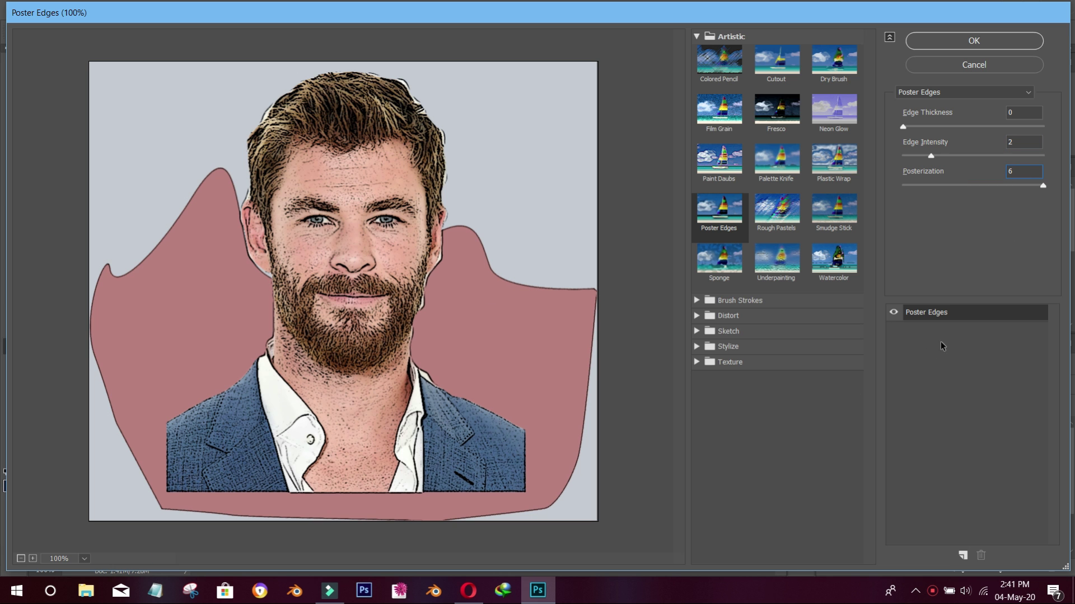
{"action": "left_click", "coordinate": [961, 41]}
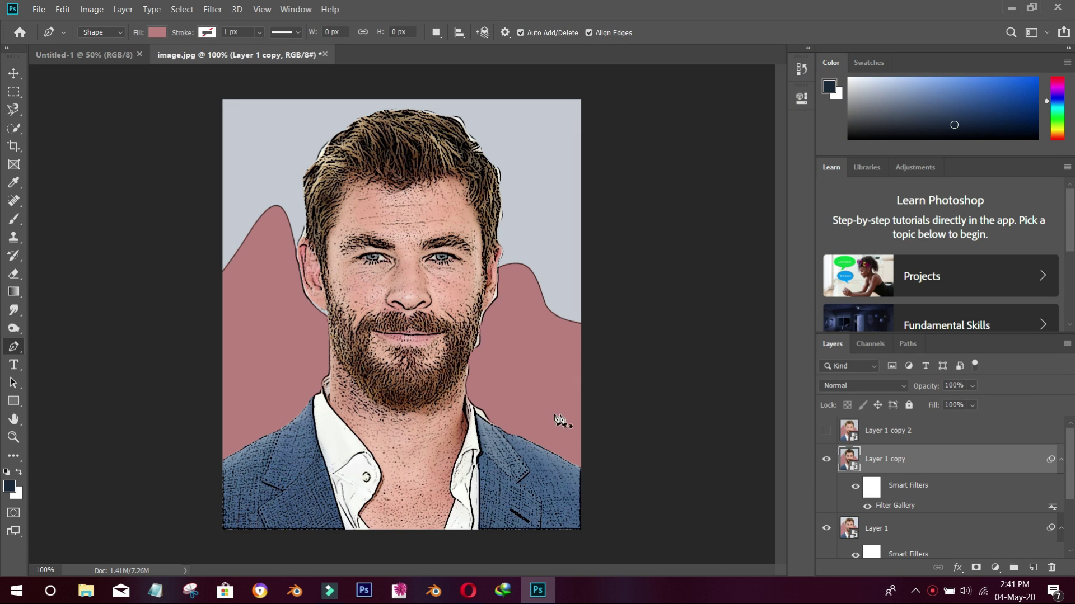
{"action": "left_click", "coordinate": [212, 9]}
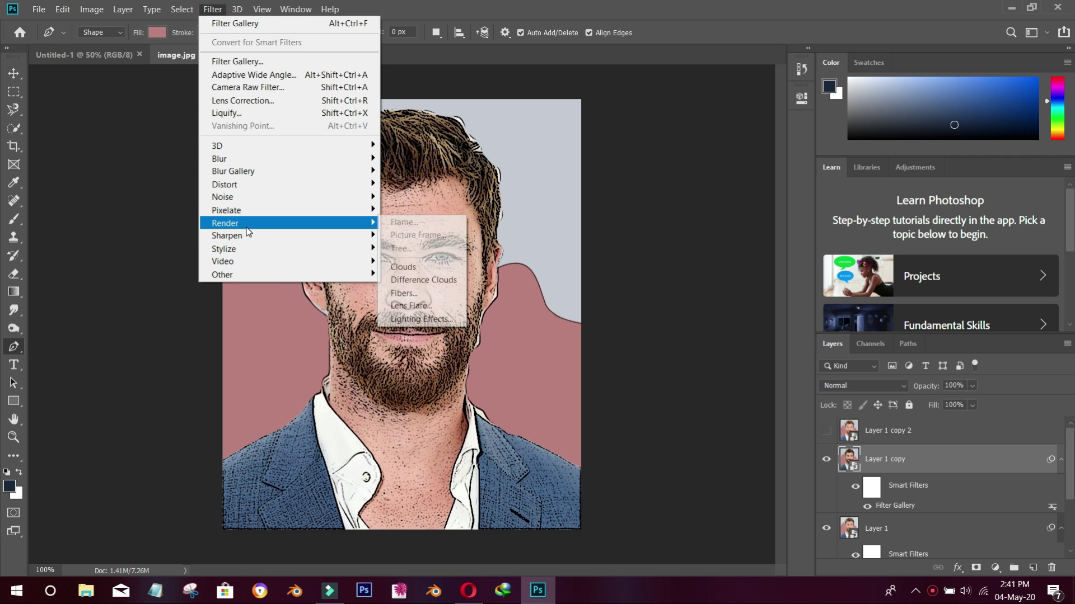
Add Unsharp Mask and then Oil Paint smart filters above Poster Edges on Layer 1 copy.
{"action": "mouse_move", "coordinate": [227, 237]}
{"action": "left_click", "coordinate": [419, 300]}
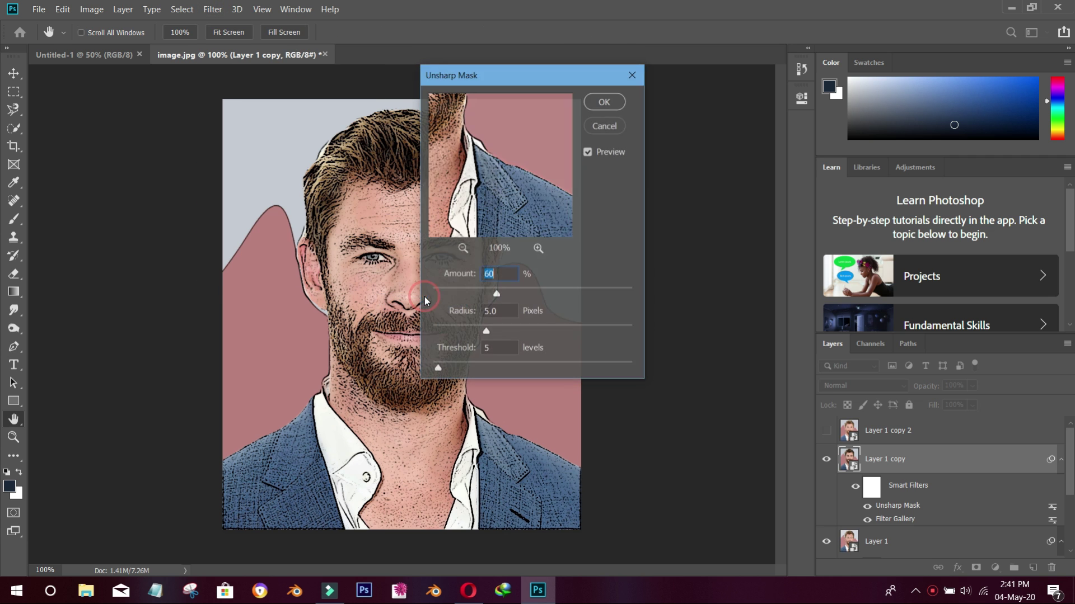
{"action": "left_click", "coordinate": [619, 104]}
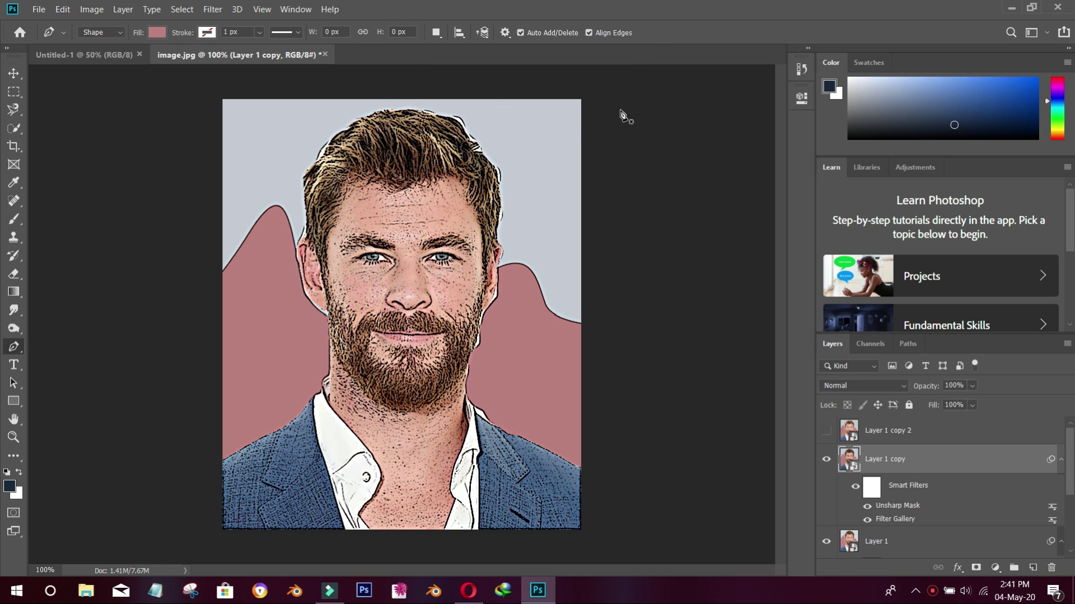
{"action": "left_click", "coordinate": [212, 10]}
{"action": "mouse_move", "coordinate": [224, 248]}
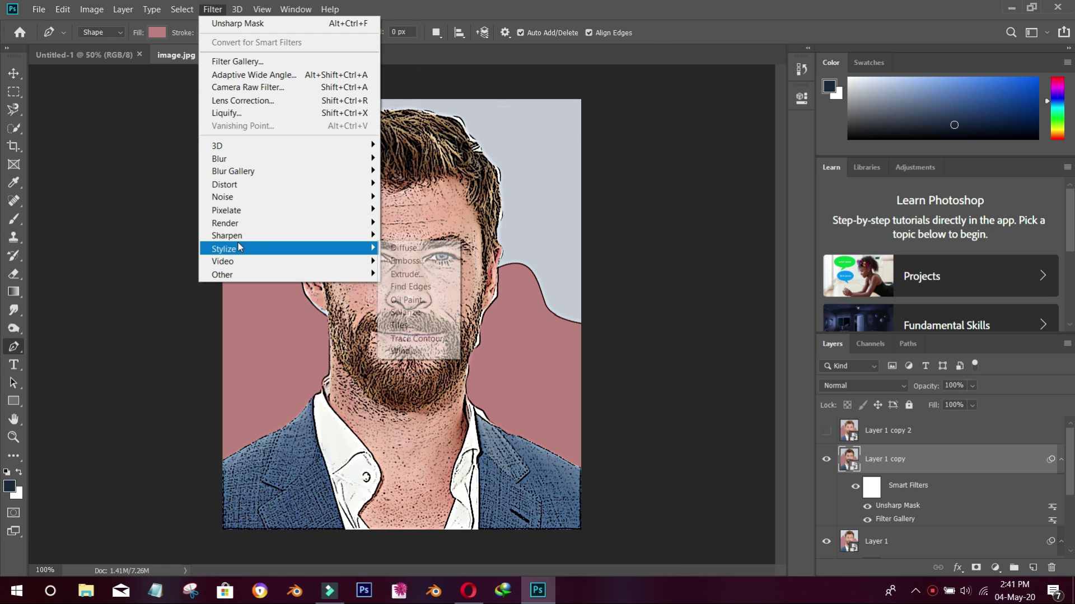
{"action": "left_click", "coordinate": [407, 300]}
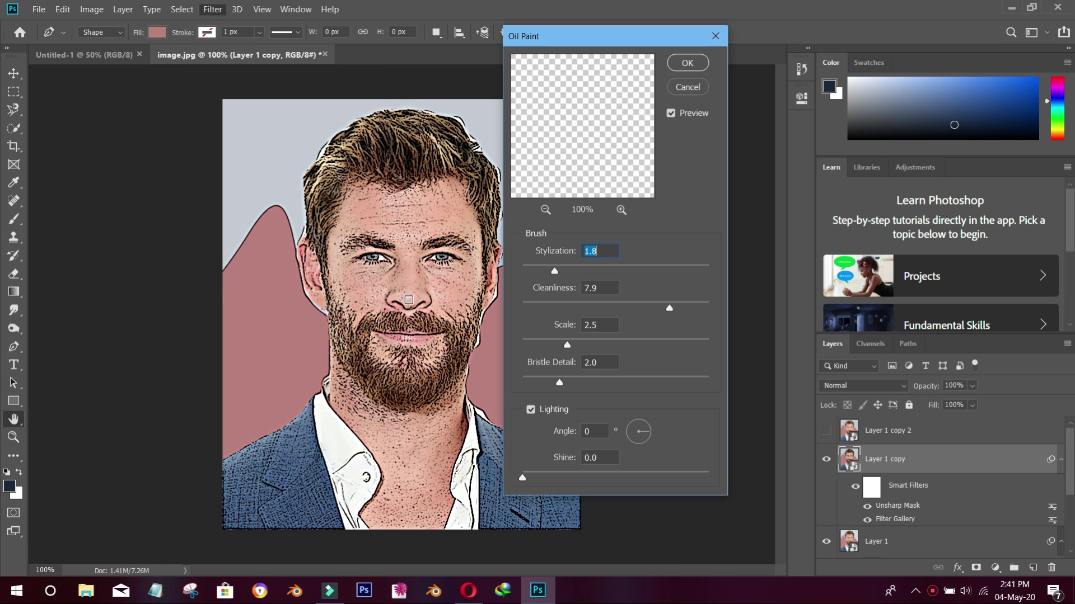
{"action": "left_click", "coordinate": [675, 67]}
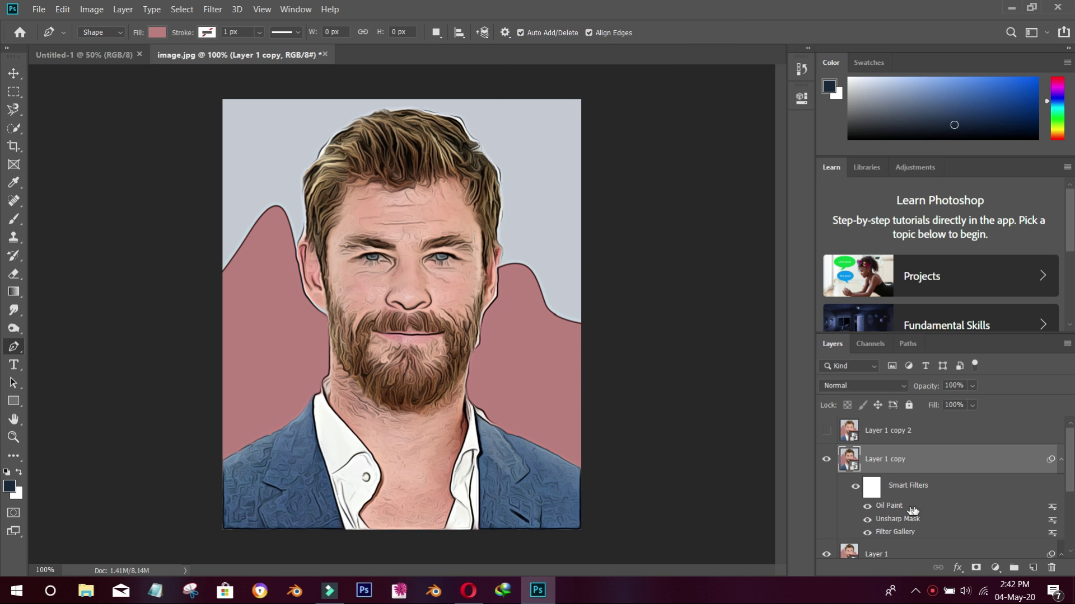
Set Layer 1 copy's blend mode to Overlay with 25% opacity.
{"action": "left_click", "coordinate": [850, 386]}
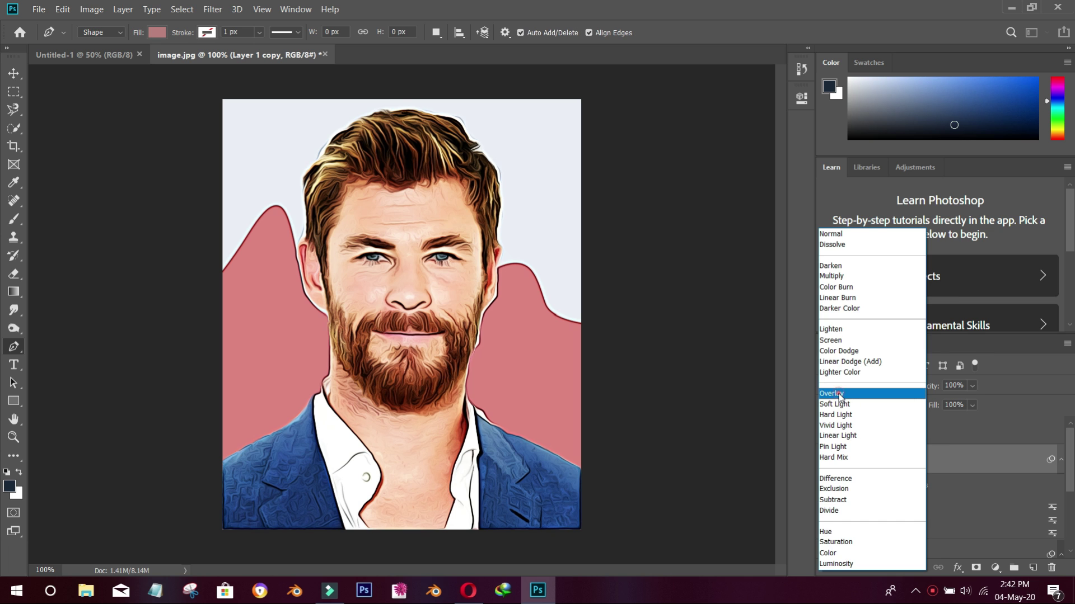
{"action": "left_click", "coordinate": [839, 394]}
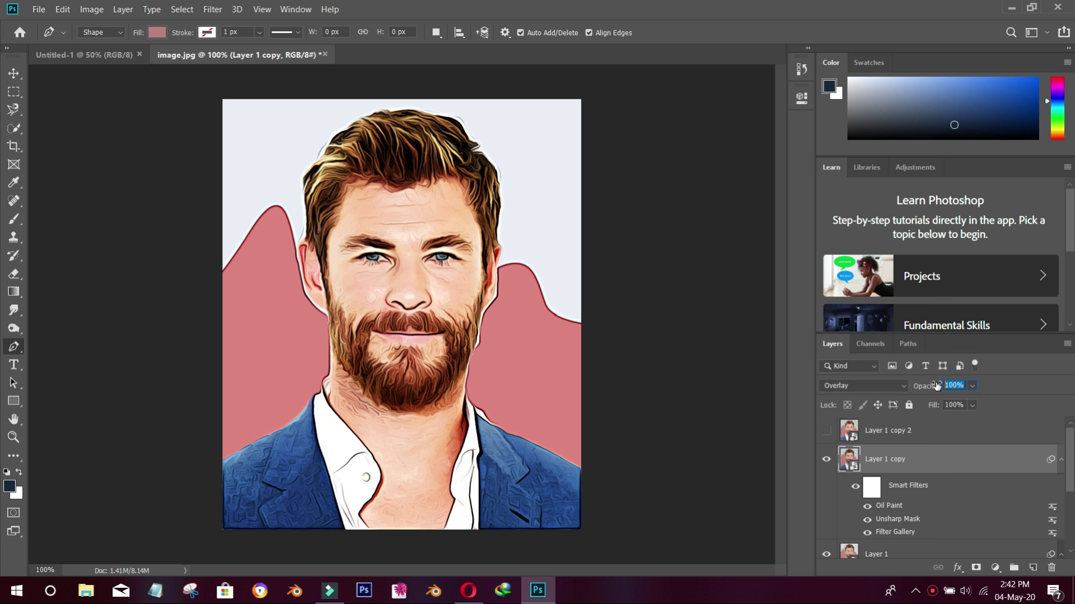
{"action": "type", "text": "25"}
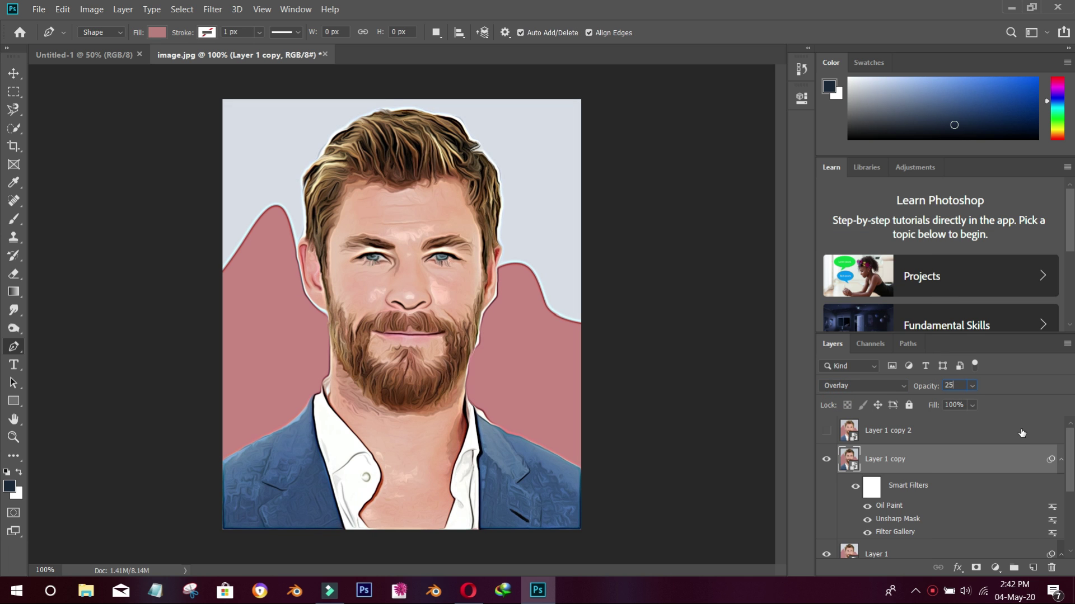
{"action": "left_click", "coordinate": [1021, 433]}
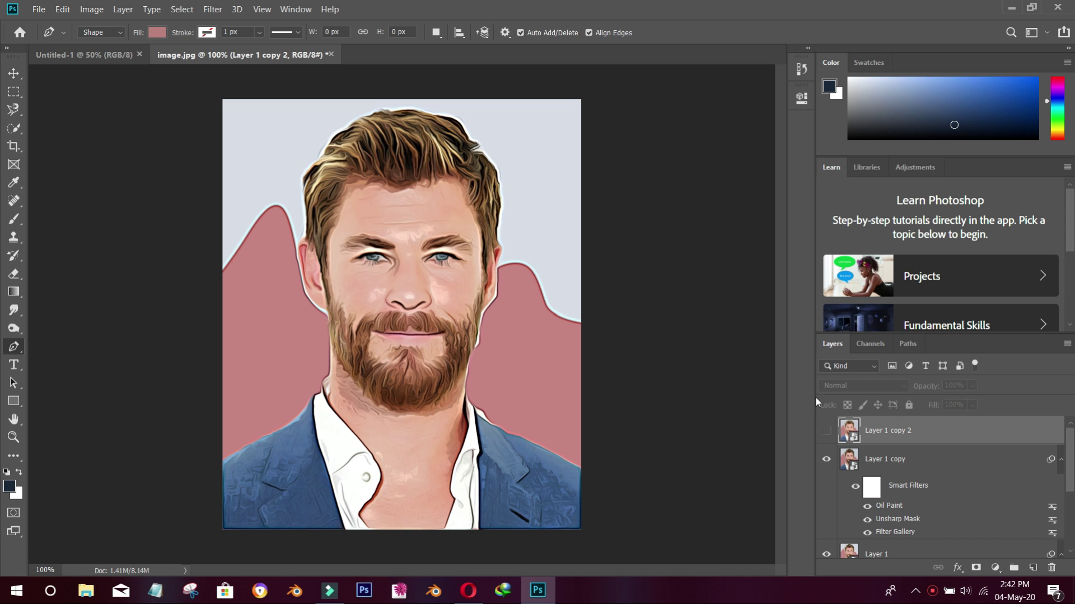
Make Layer 1 copy 2 visible, apply a High Pass filter, and blend it in Overlay mode.
{"action": "left_click", "coordinate": [826, 431]}
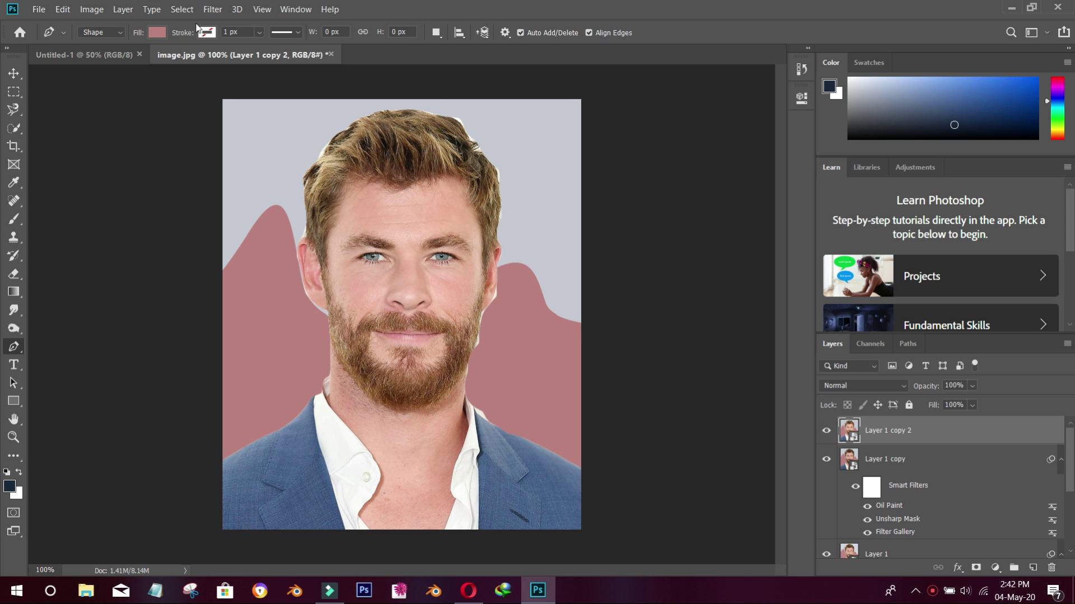
{"action": "left_click", "coordinate": [213, 10]}
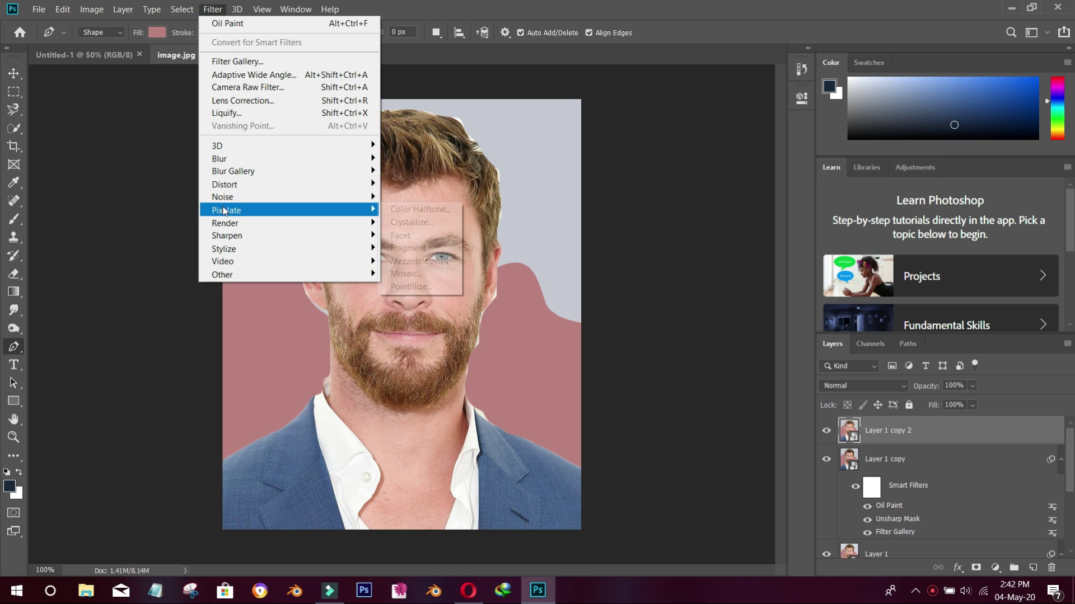
{"action": "mouse_move", "coordinate": [252, 274]}
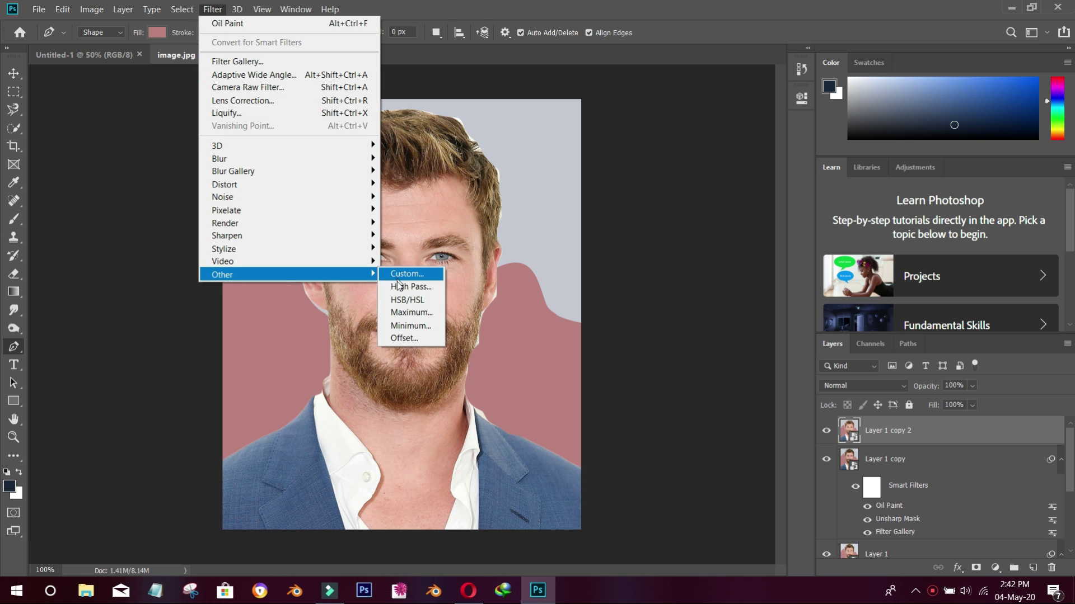
{"action": "left_click", "coordinate": [410, 286]}
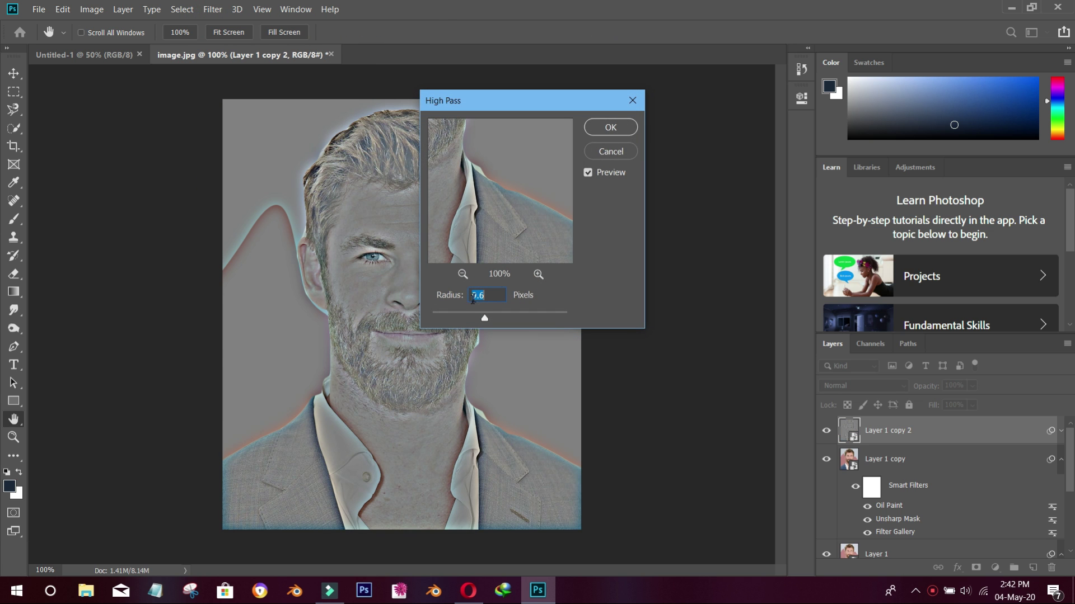
{"action": "left_click", "coordinate": [602, 134]}
{"action": "left_click", "coordinate": [852, 383]}
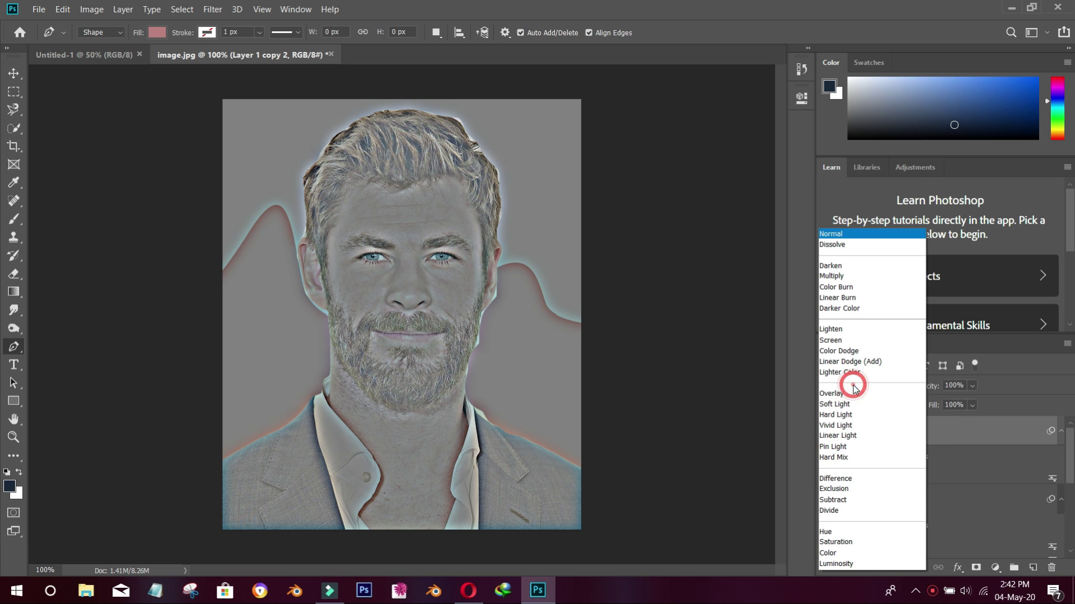
{"action": "left_click", "coordinate": [852, 394]}
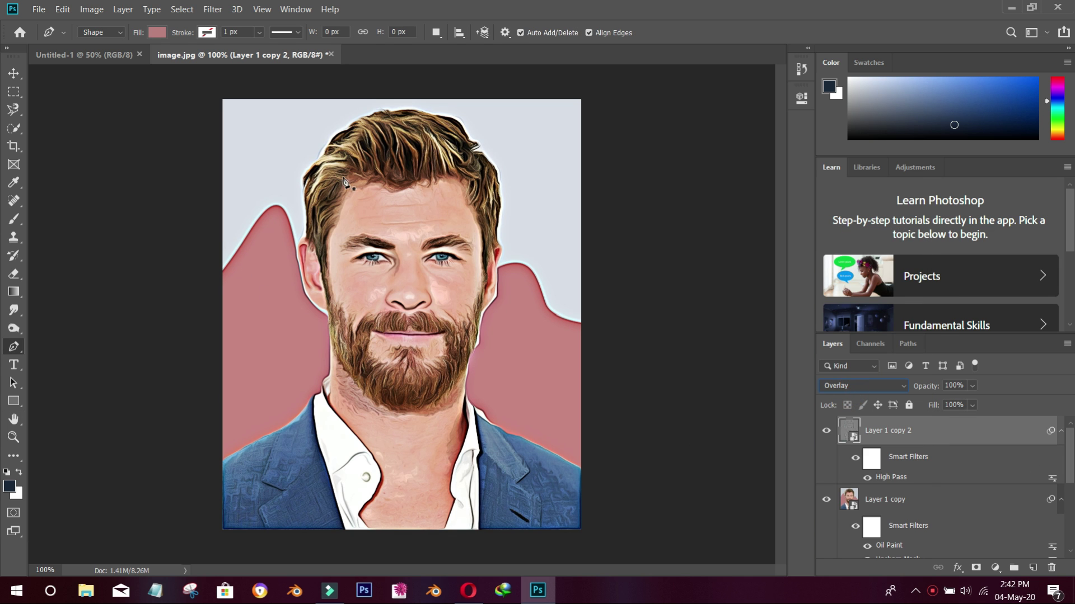